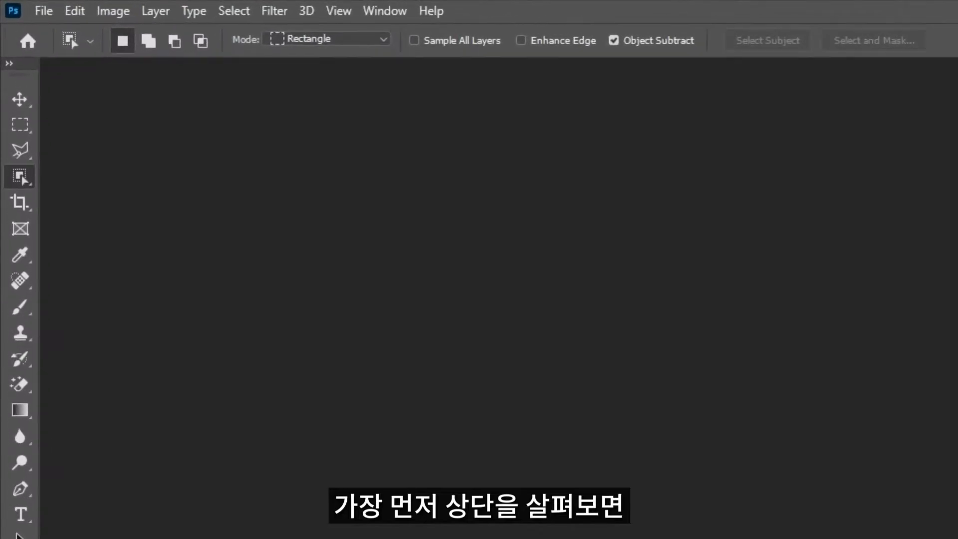
Step: Look through the commands offered in each pull-down menu, from File to Help
click(41, 8)
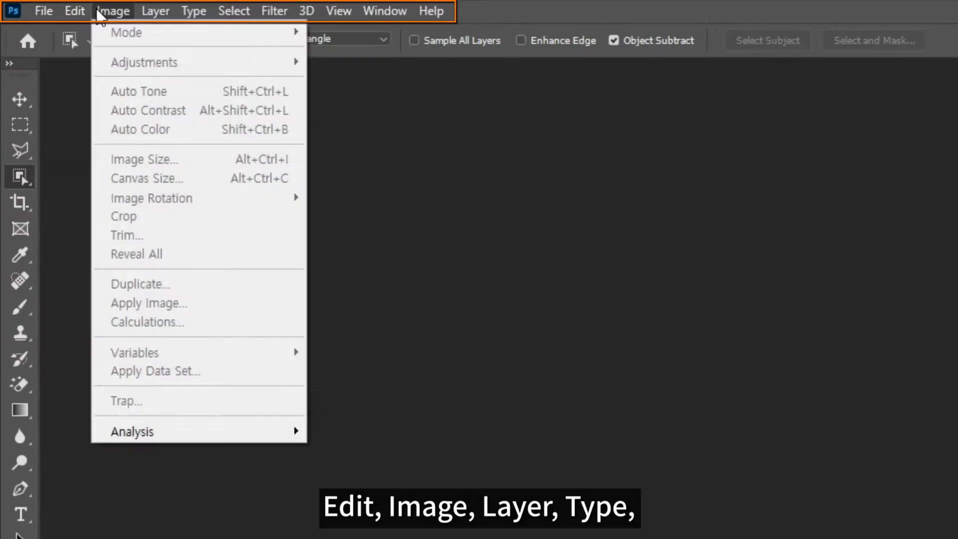
mouse_move(146, 18)
mouse_move(224, 15)
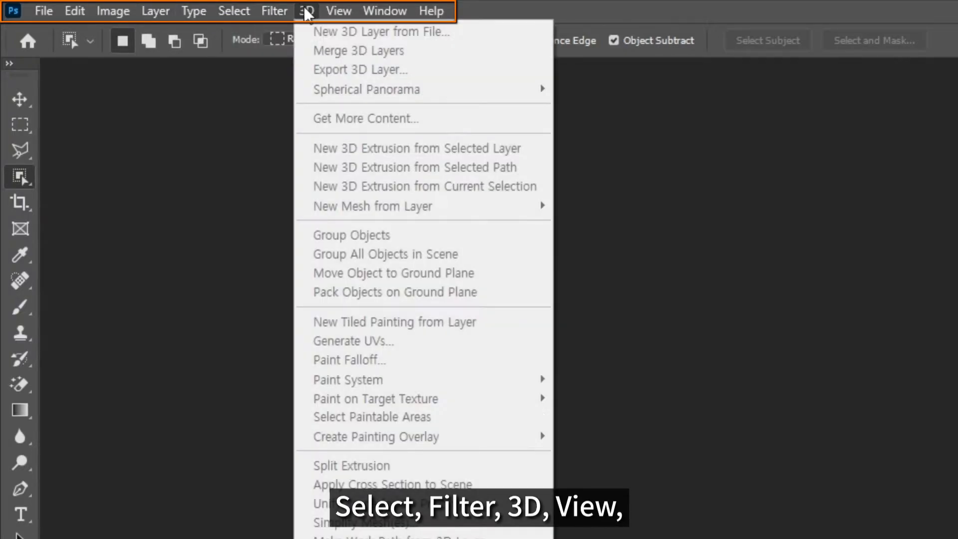
mouse_move(332, 13)
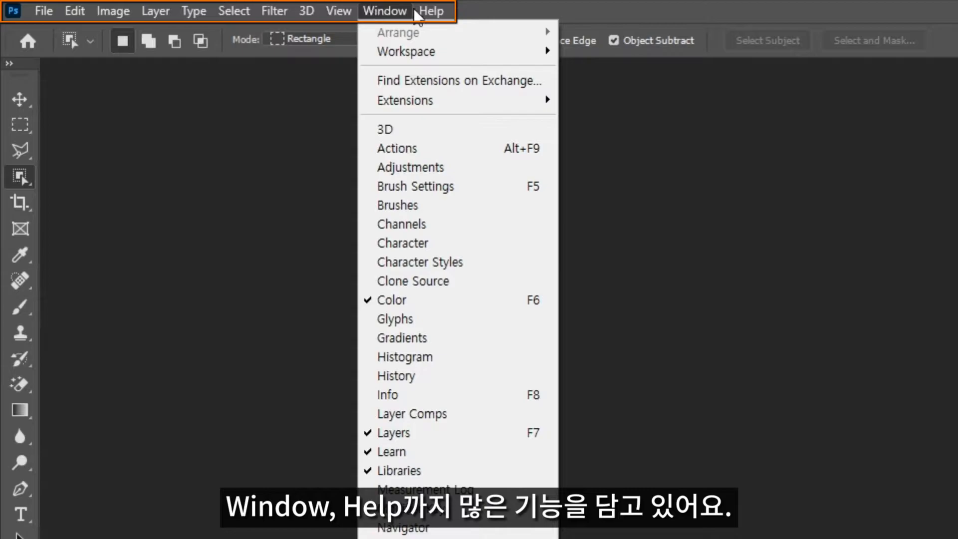
mouse_move(427, 15)
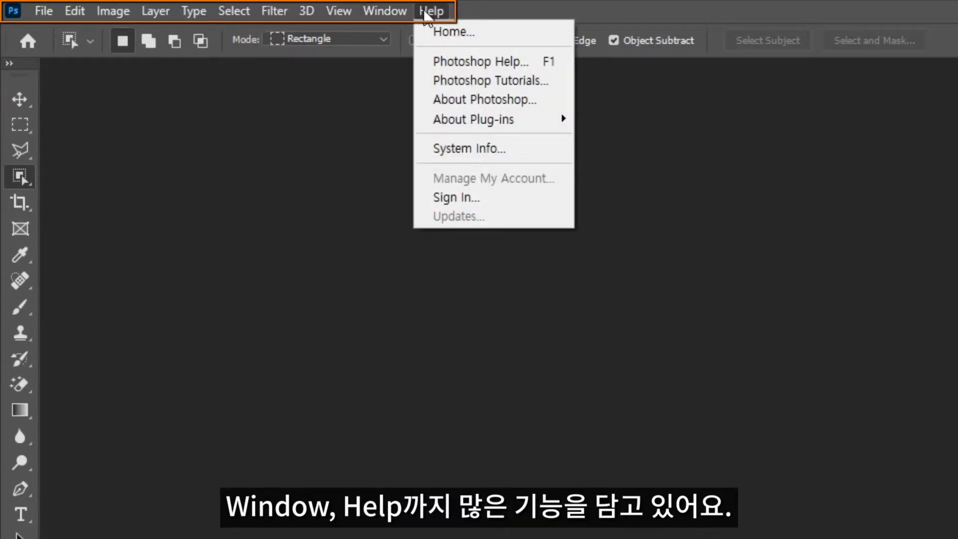
click(427, 15)
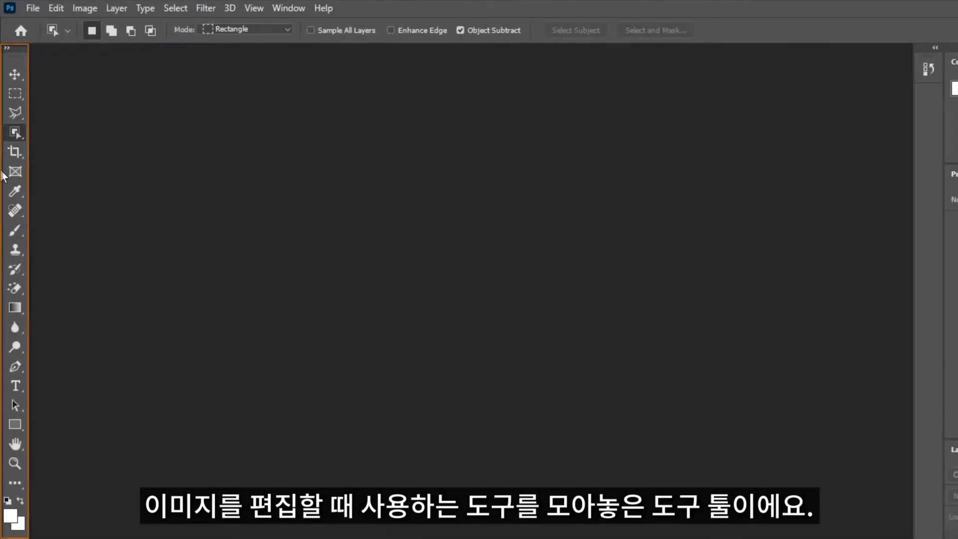
Step: Activate the Move, Rectangular Marquee, Polygonal Lasso, Object Selection, Crop and Frame tools one after another
click(14, 74)
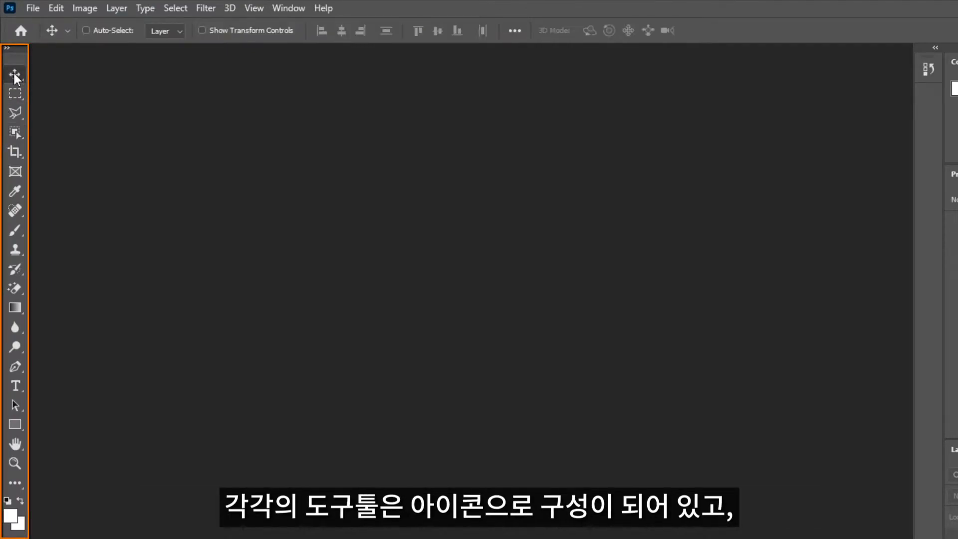
click(13, 91)
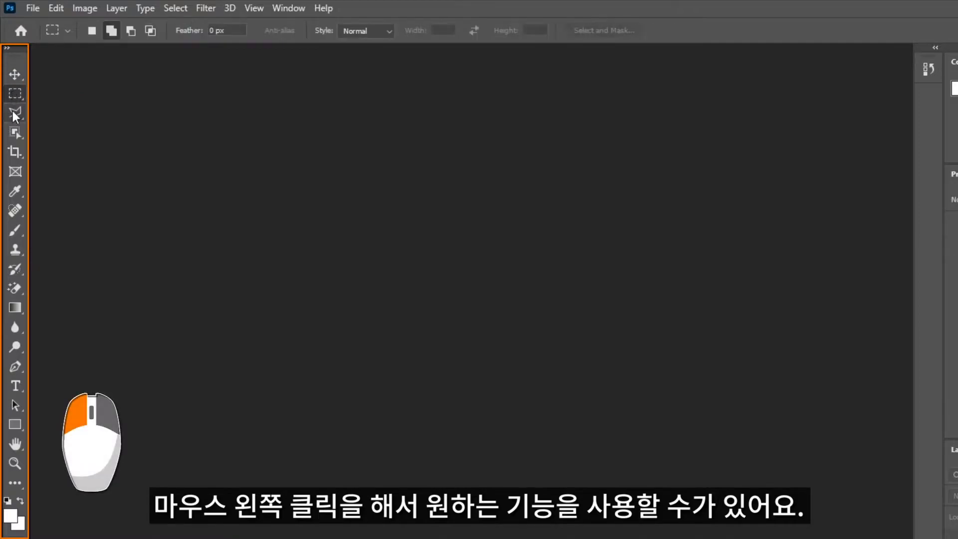
click(13, 116)
click(16, 136)
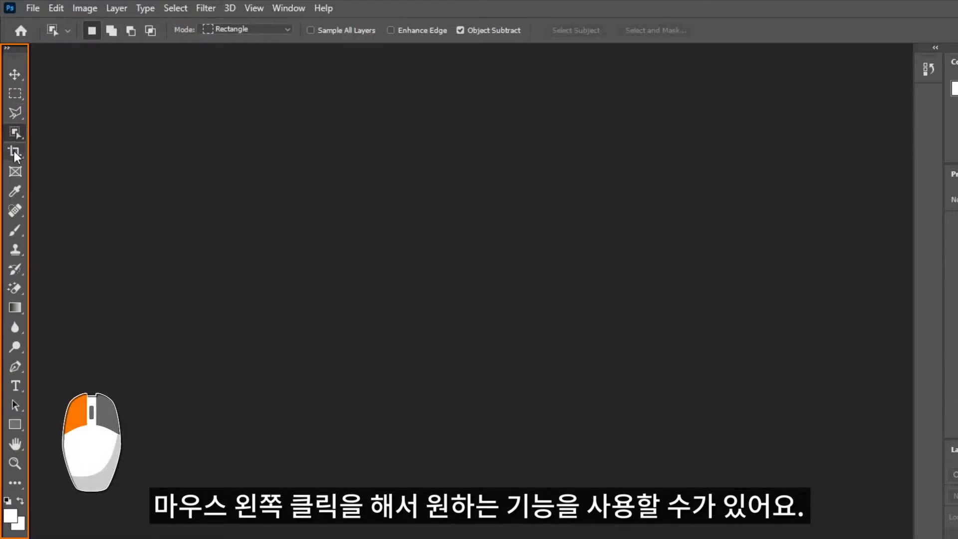
click(15, 152)
click(15, 172)
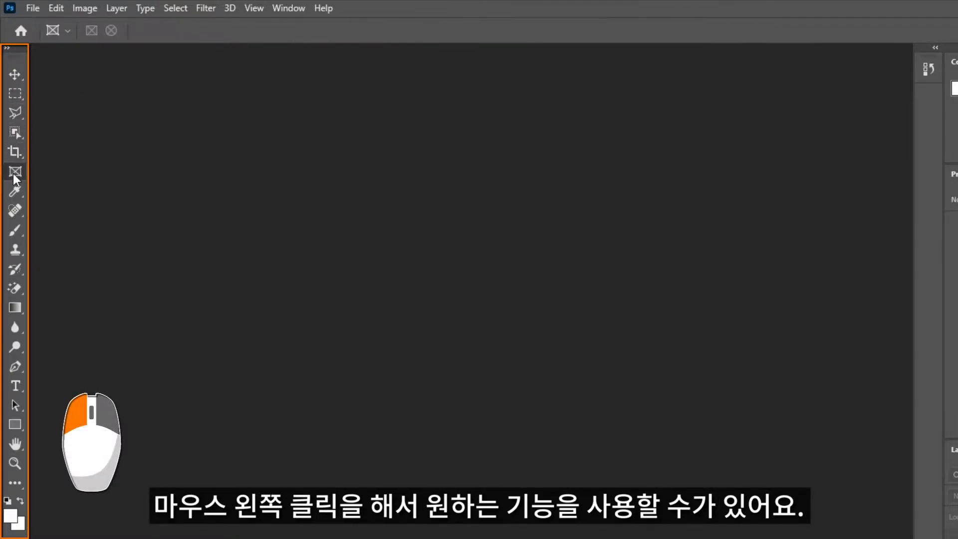
Step: Compare the option settings of the tools from Move through Frame, return to Move and view the list of available panels
click(12, 71)
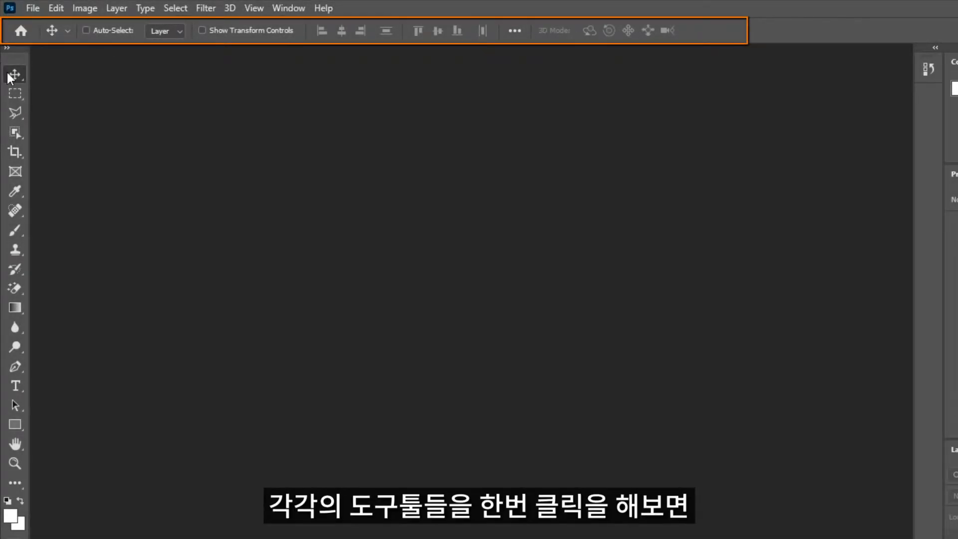
click(14, 95)
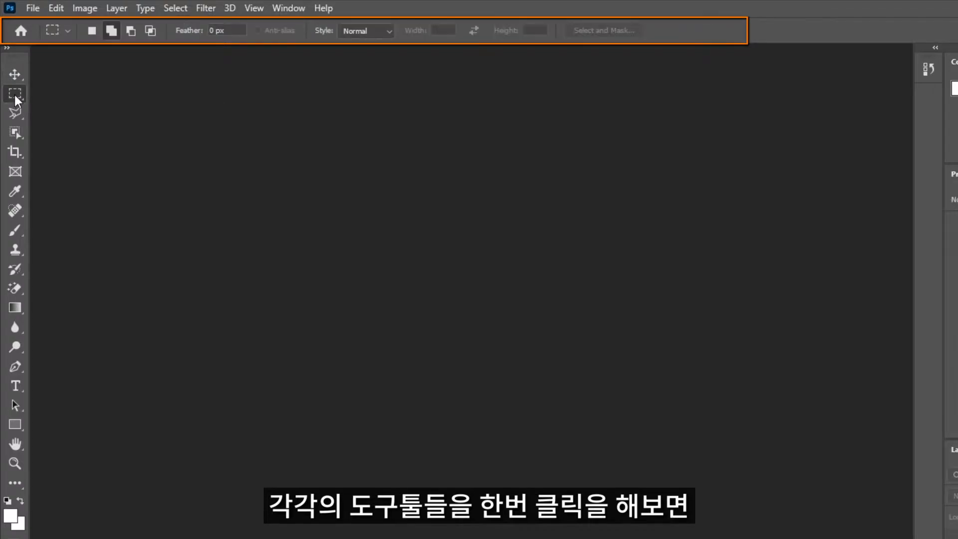
click(14, 116)
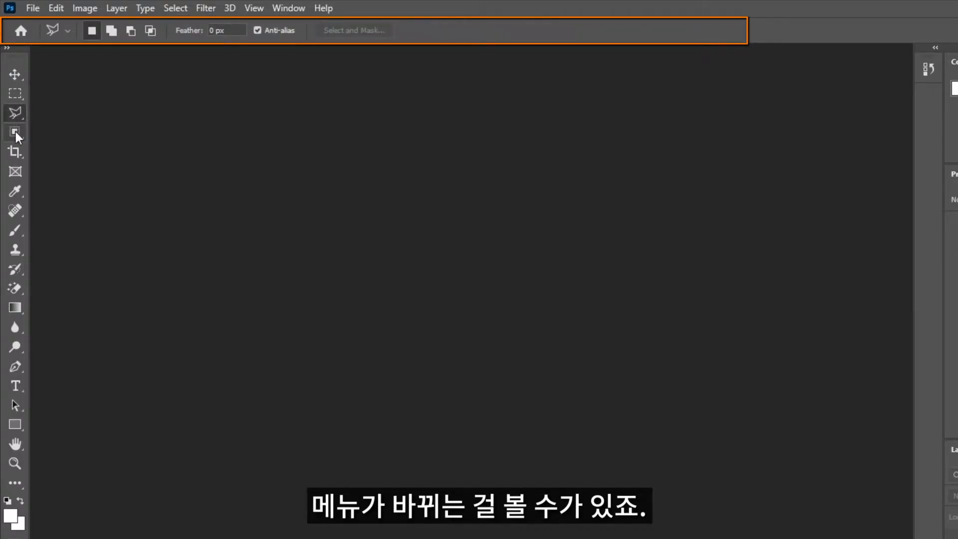
click(16, 131)
click(15, 152)
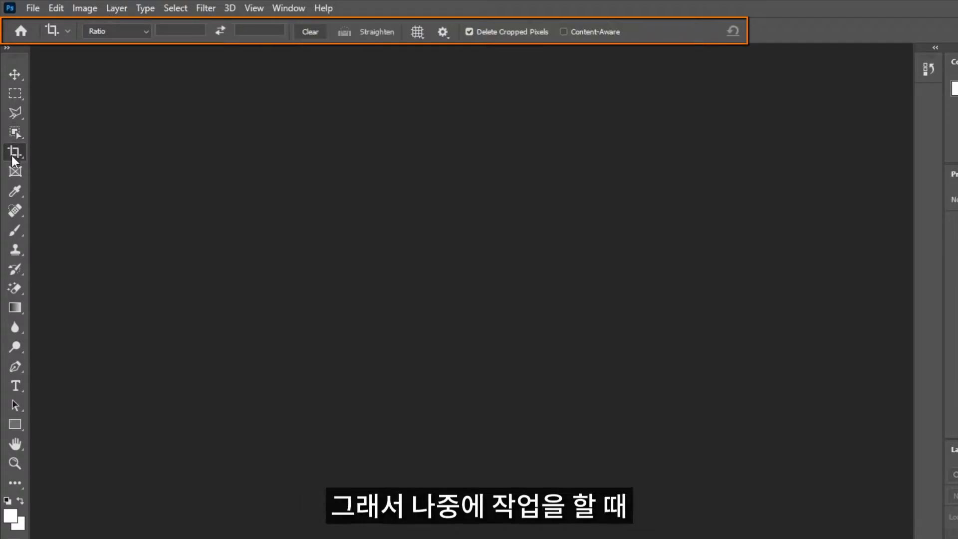
click(16, 172)
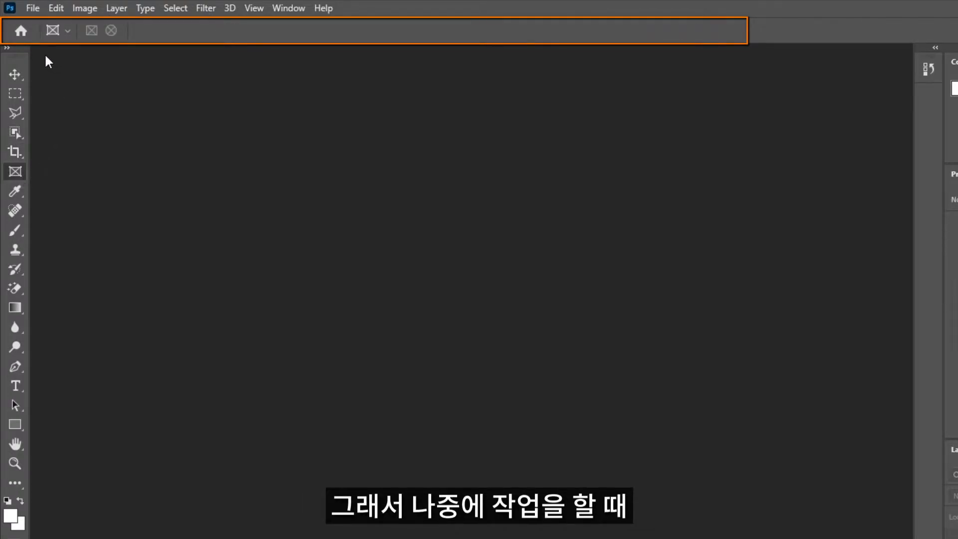
click(10, 76)
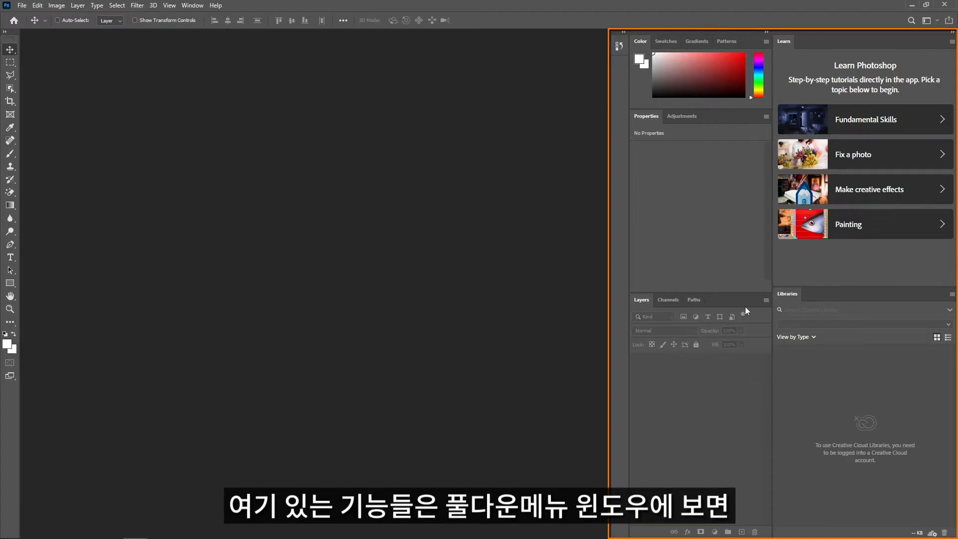
click(192, 5)
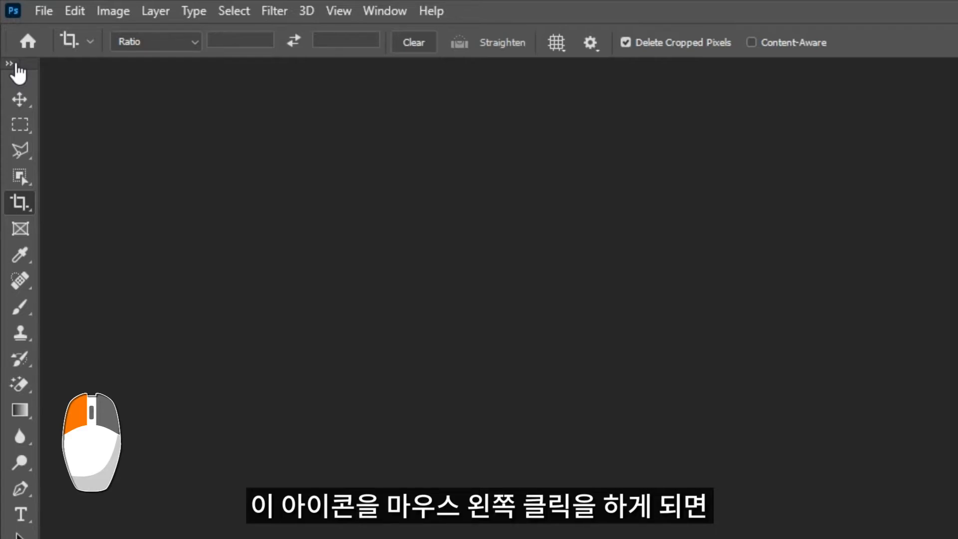
Step: Switch the toolbar to two columns and back to a single column, repeating the change once
click(15, 64)
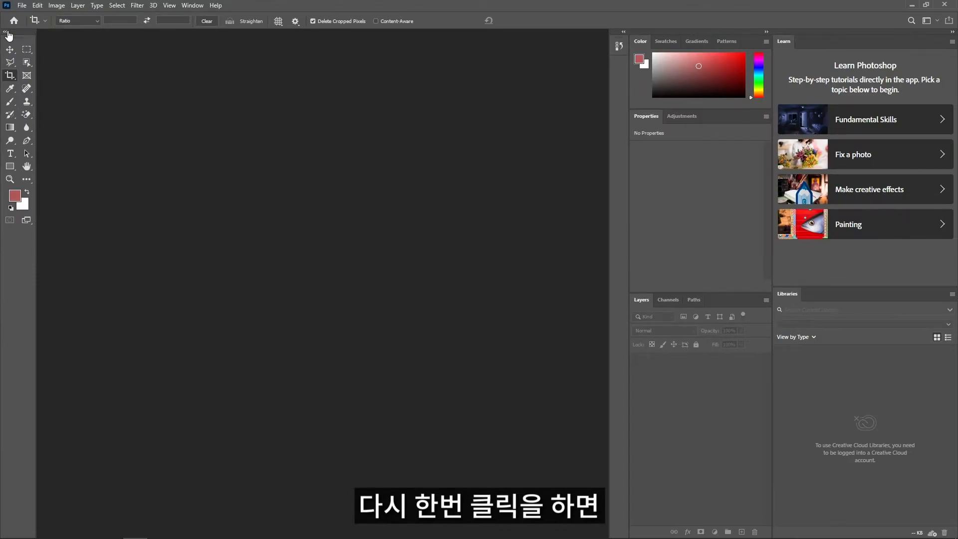
click(7, 32)
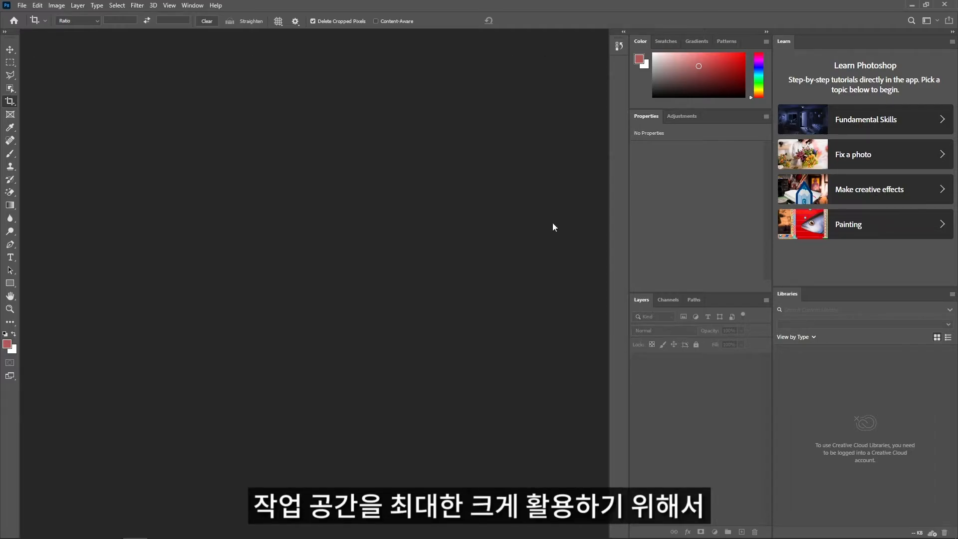
click(6, 32)
click(7, 32)
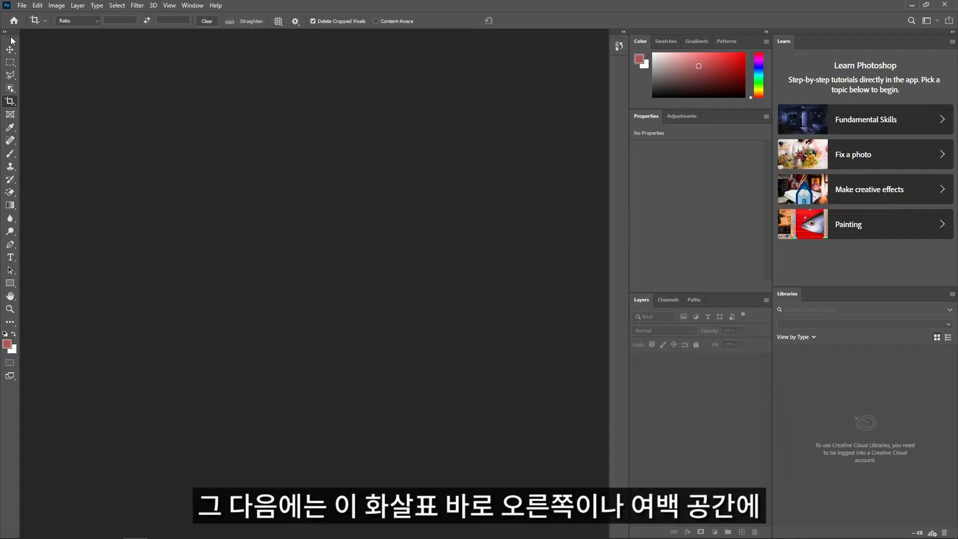
Step: Undock the toolbar so it floats over the workspace, and dock it back along the workspace's left edge
drag(12, 40, 60, 58)
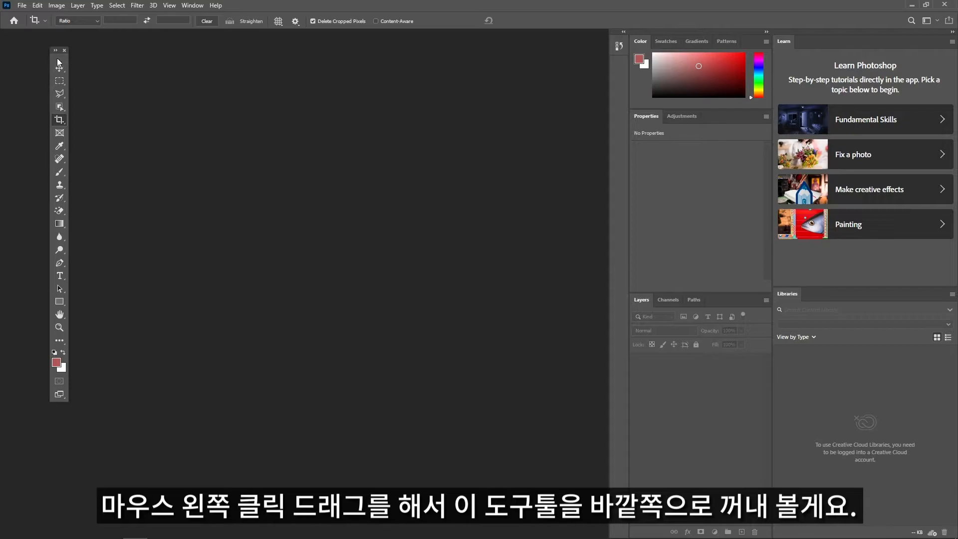
drag(64, 58, 129, 106)
drag(187, 95, 2, 78)
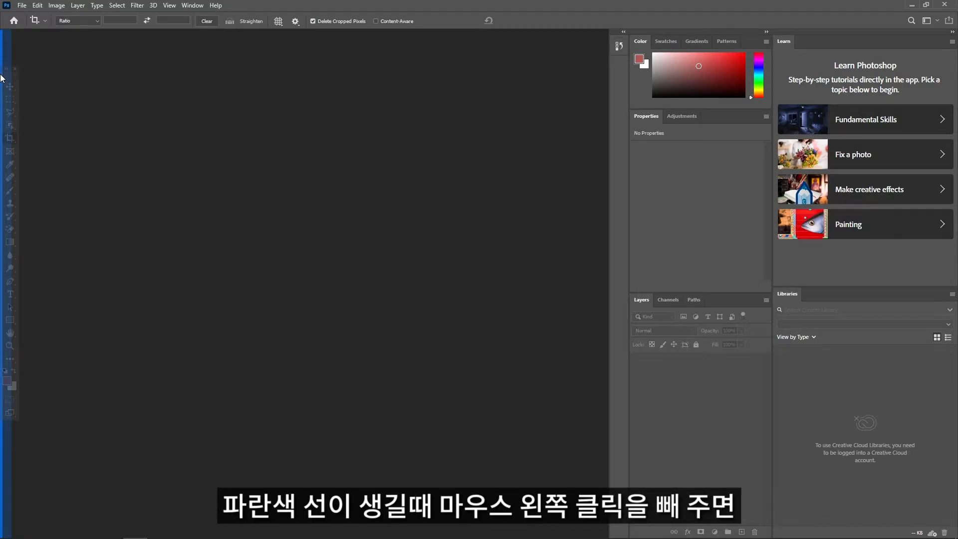
drag(2, 78, 2, 77)
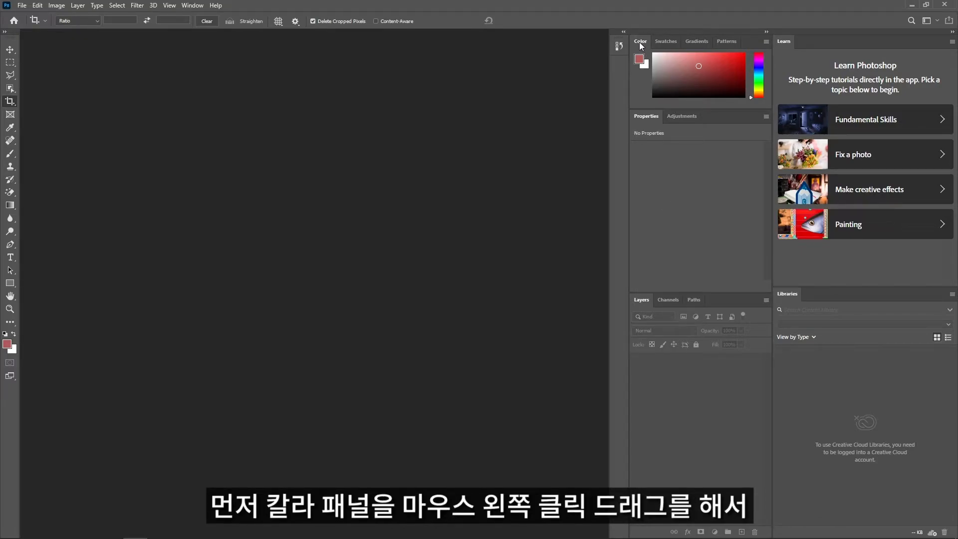
Step: Detach the Color panel from its group as a floating panel over the workspace and enlarge it
drag(641, 45, 313, 128)
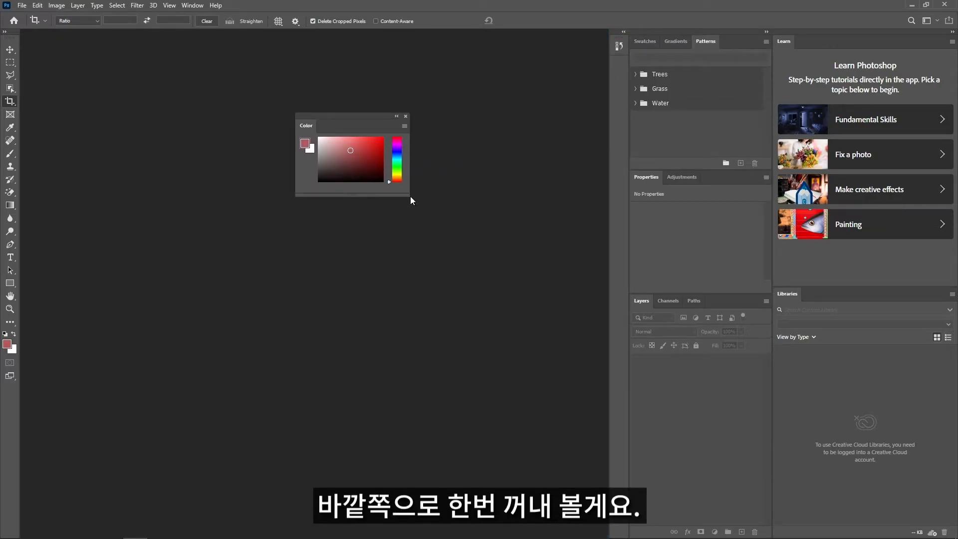
drag(411, 200, 444, 230)
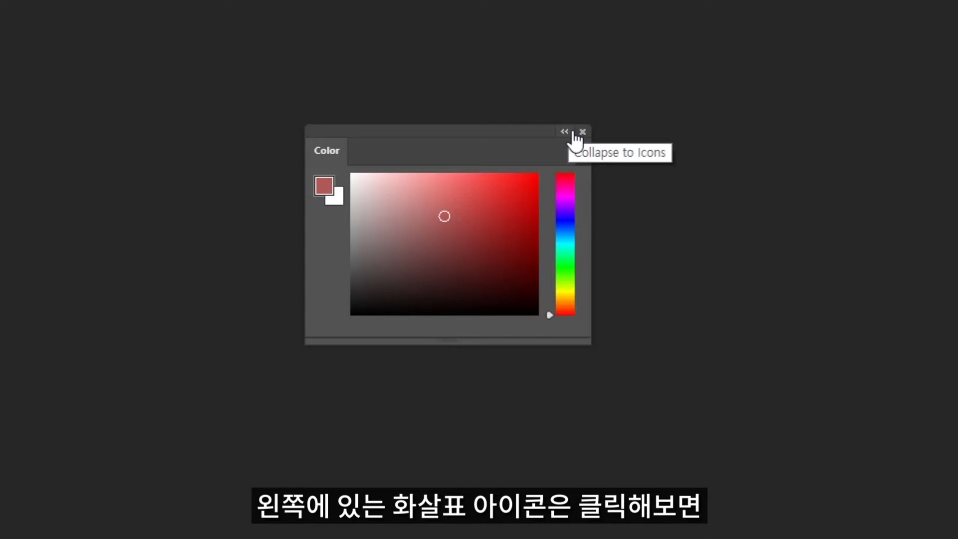
Step: Collapse the floating Color panel to an icon and expand it again
click(573, 133)
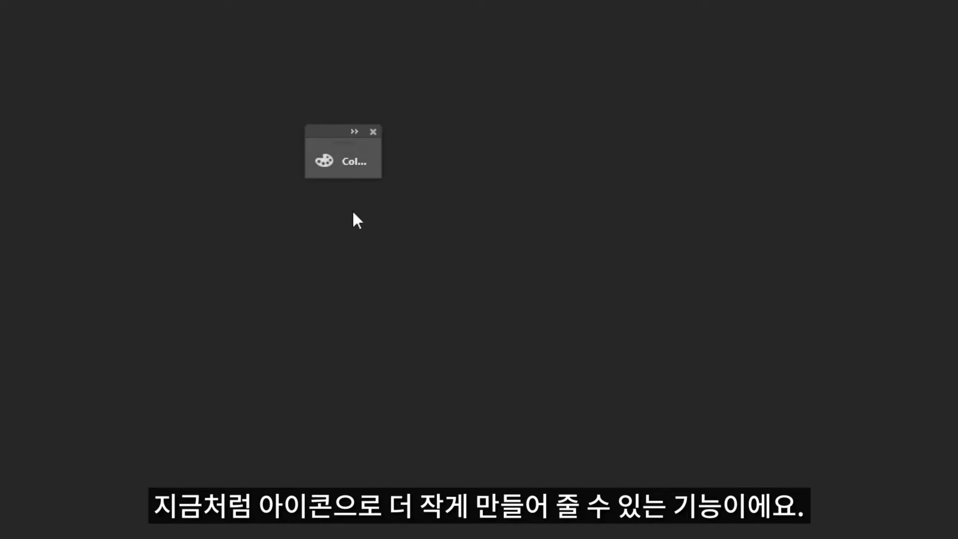
click(353, 164)
drag(409, 153, 367, 121)
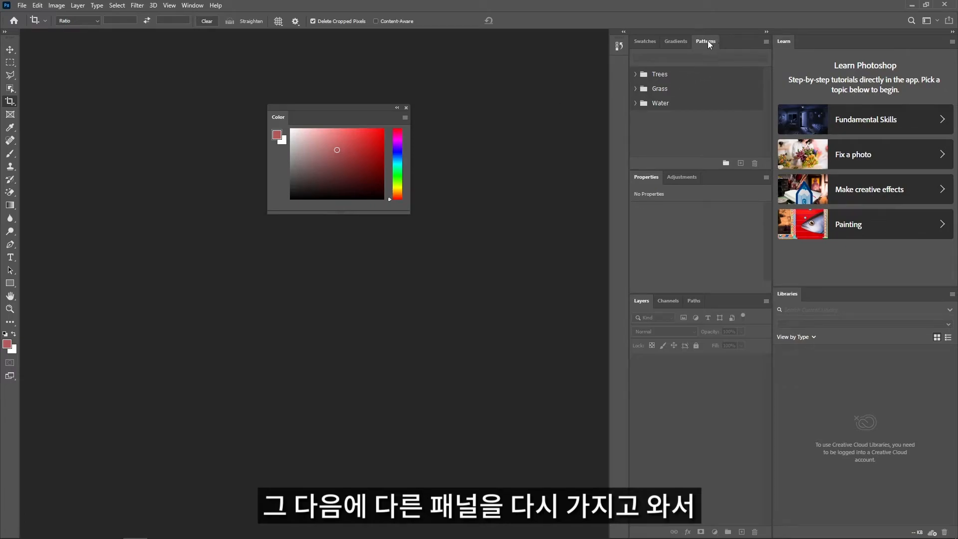
Step: Detach the Patterns panel, place it below the floating Color panel and widen it to about the same width
drag(712, 42, 290, 252)
drag(341, 236, 337, 232)
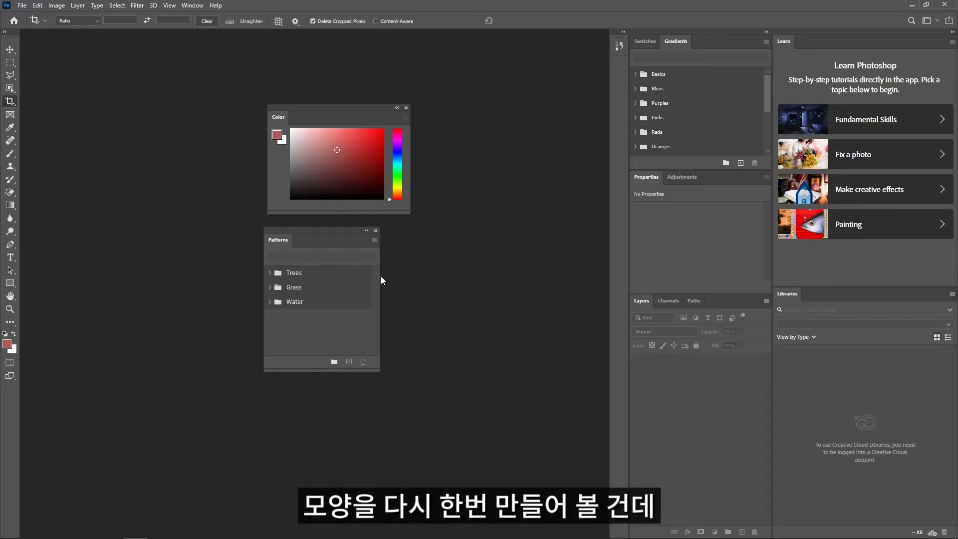
drag(383, 374, 410, 375)
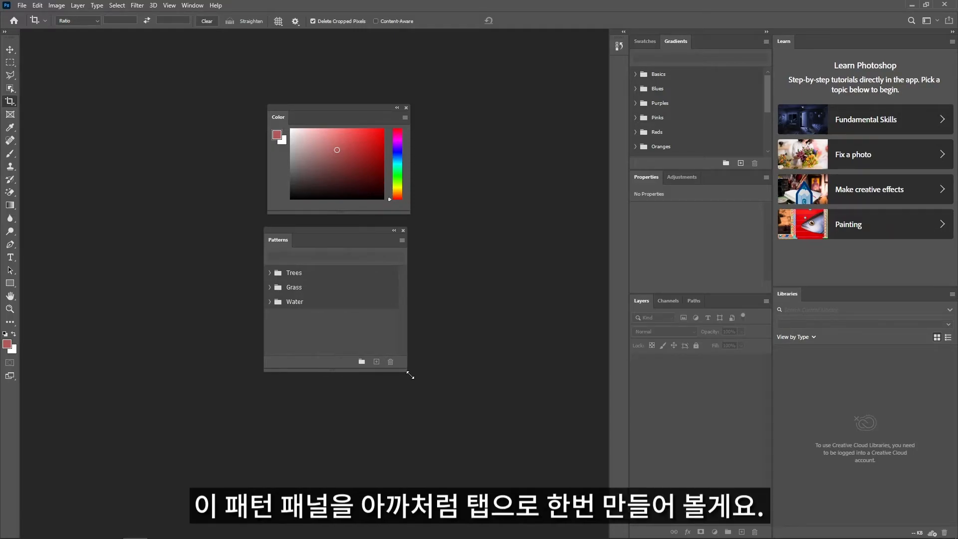
Step: Group the Patterns panel as a tab with the floating Color panel and switch back and forth between the two tabs
drag(309, 233, 301, 114)
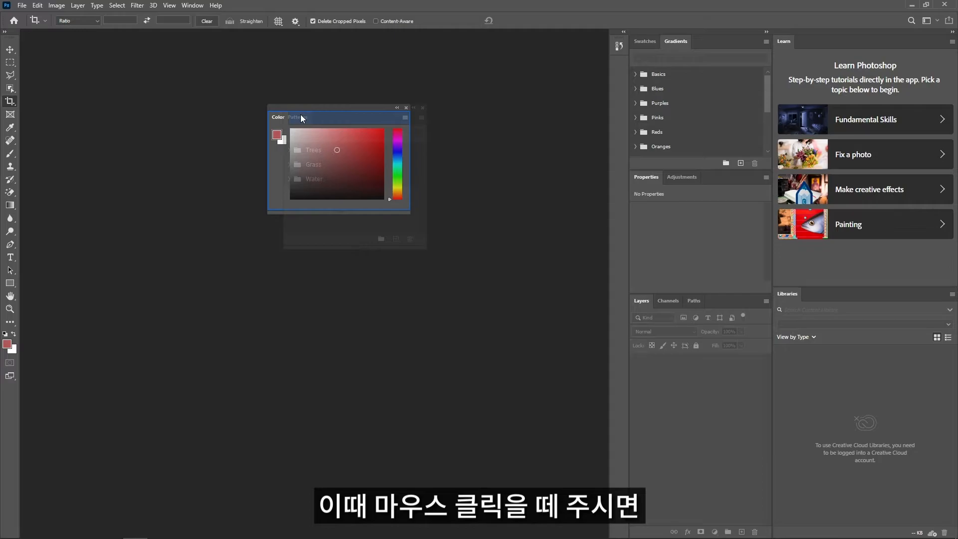
drag(300, 115, 300, 114)
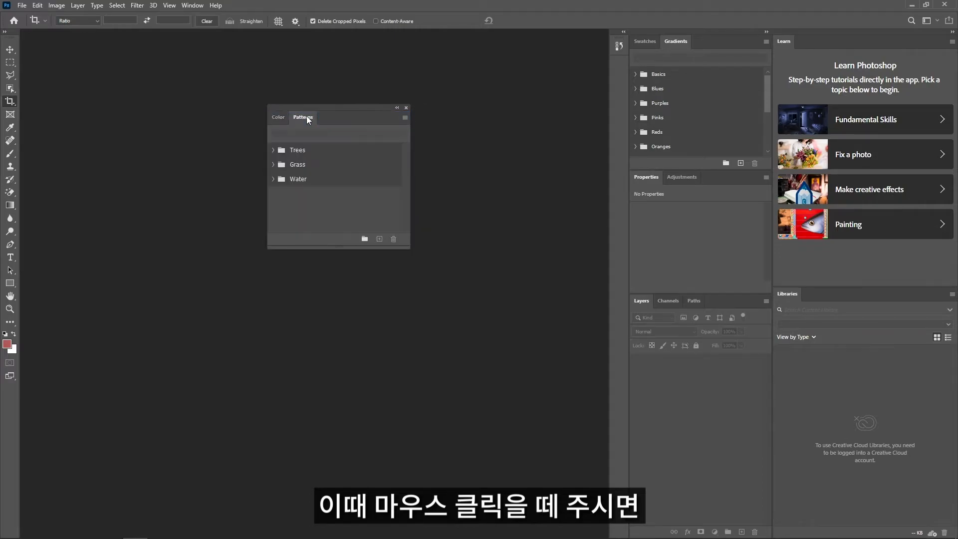
click(281, 117)
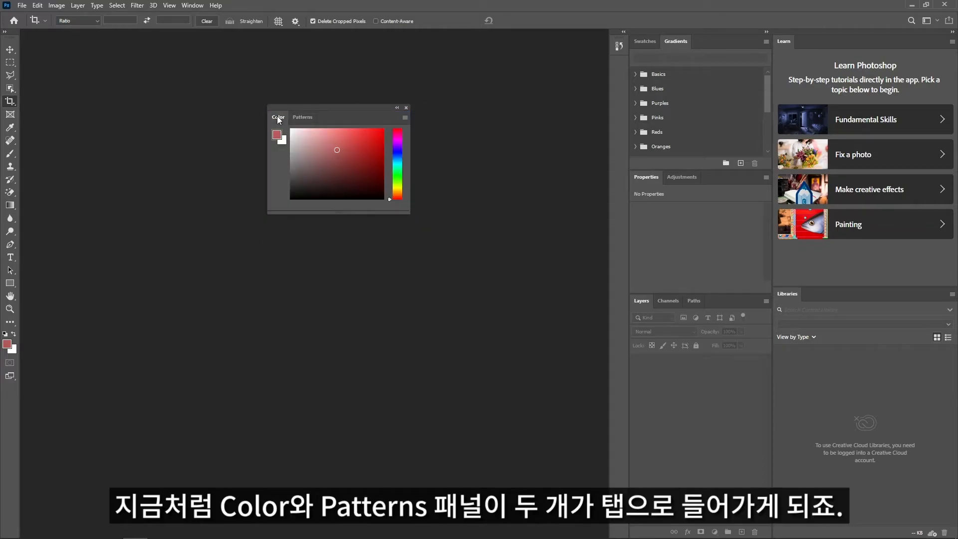
click(308, 118)
click(282, 118)
click(303, 118)
click(286, 120)
click(301, 117)
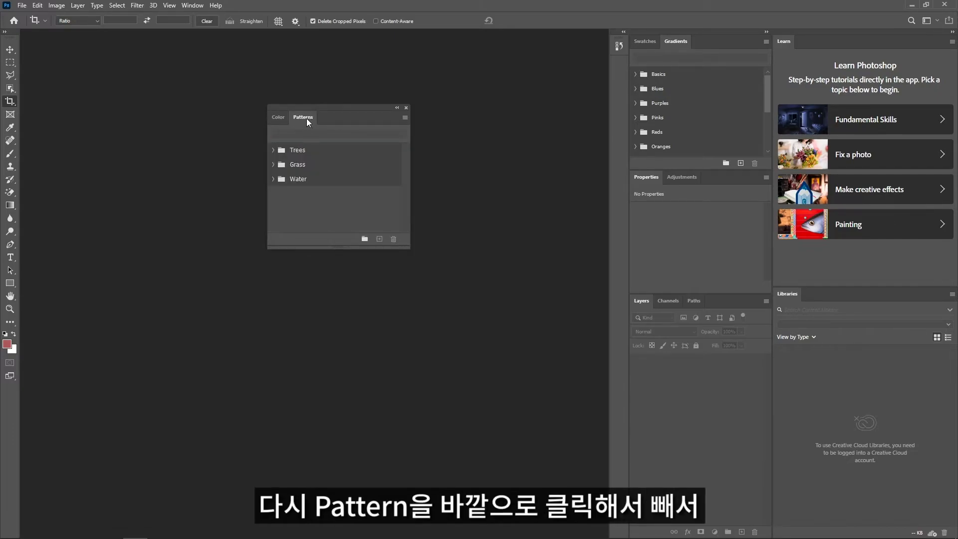
Step: Separate the Patterns panel from the Color tab group and attach it to the underside of the Color panel
drag(300, 118, 450, 120)
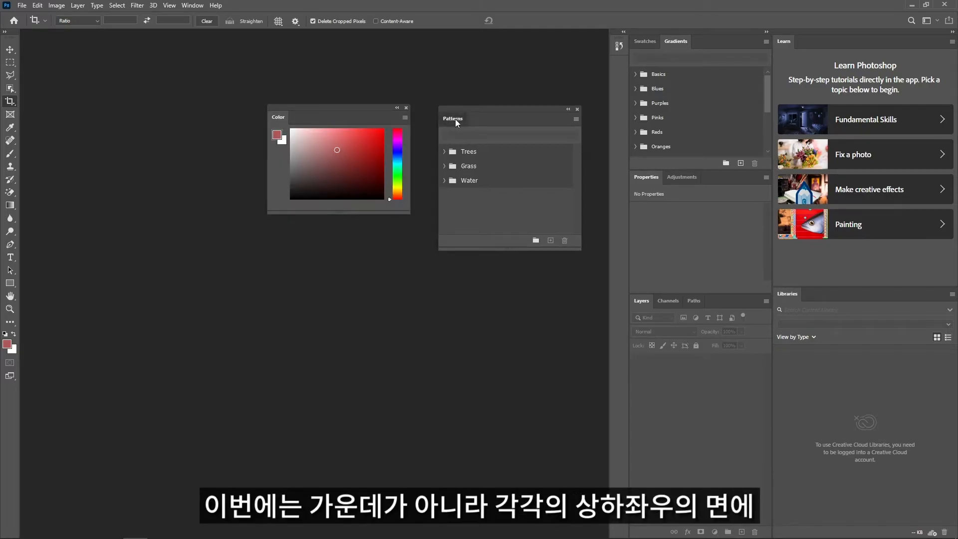
drag(455, 118, 313, 211)
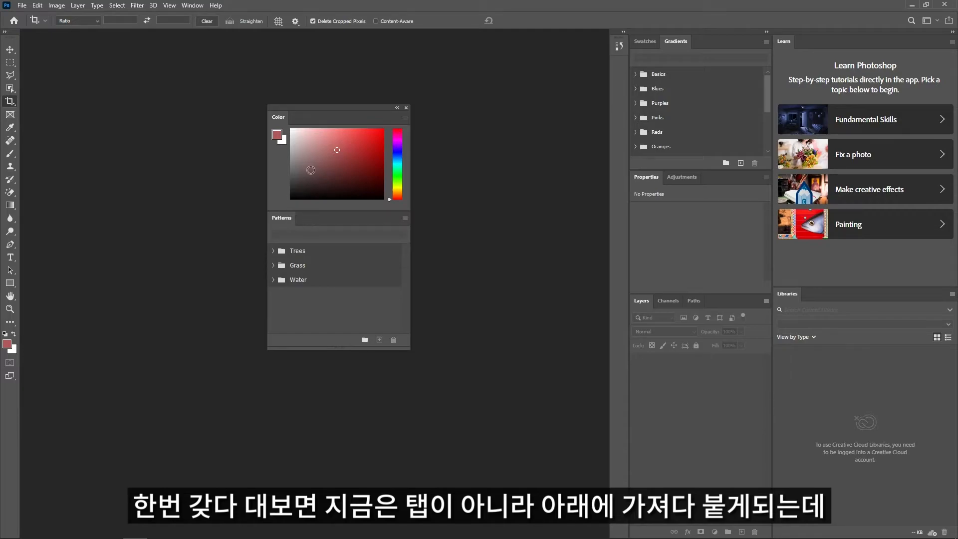
Step: Move the stacked Color and Patterns panels up, and detach Patterns to float beside the Color panel
drag(324, 107, 299, 81)
drag(272, 198, 421, 86)
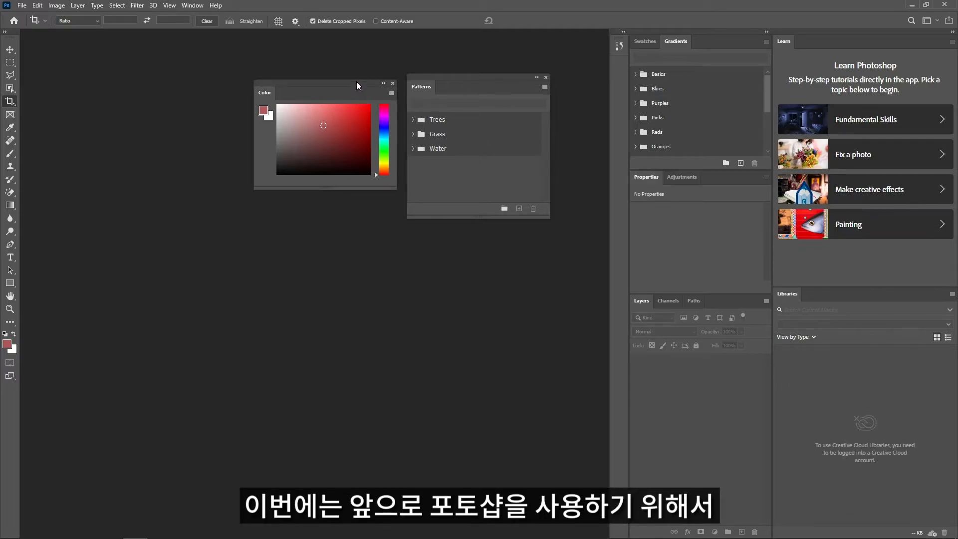
Step: Line up the floating Color and Patterns panels, and detach the Swatches and Gradients panels to float beneath them
drag(357, 82, 355, 76)
drag(435, 77, 431, 76)
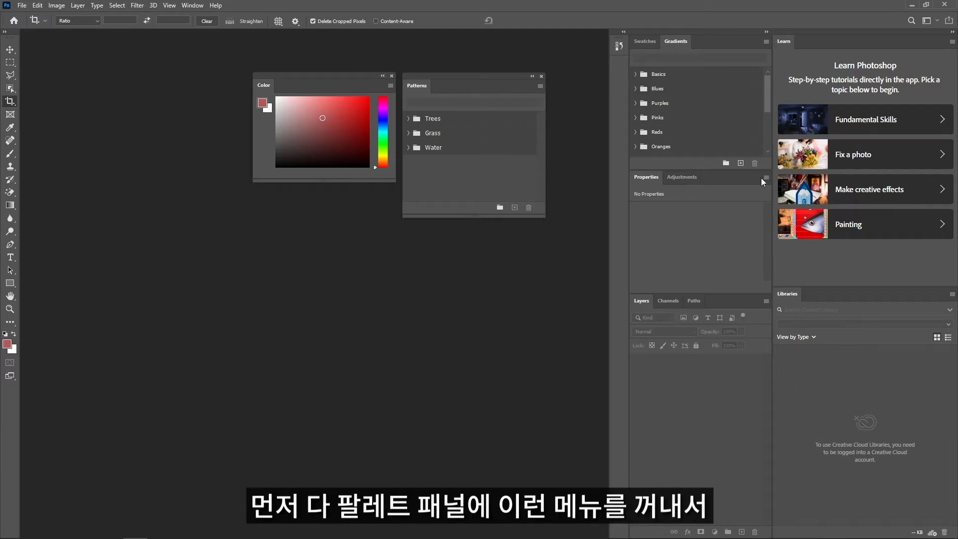
drag(647, 43, 269, 202)
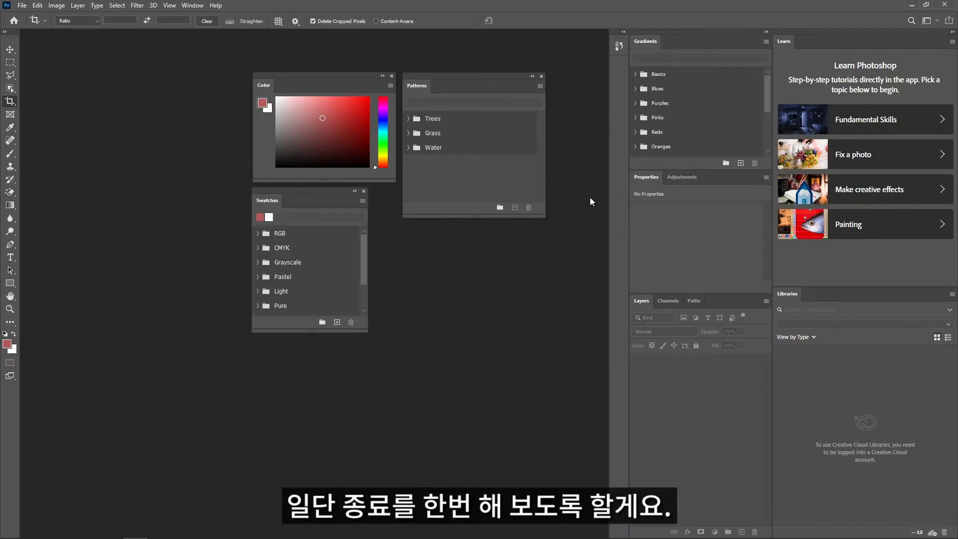
drag(645, 41, 414, 235)
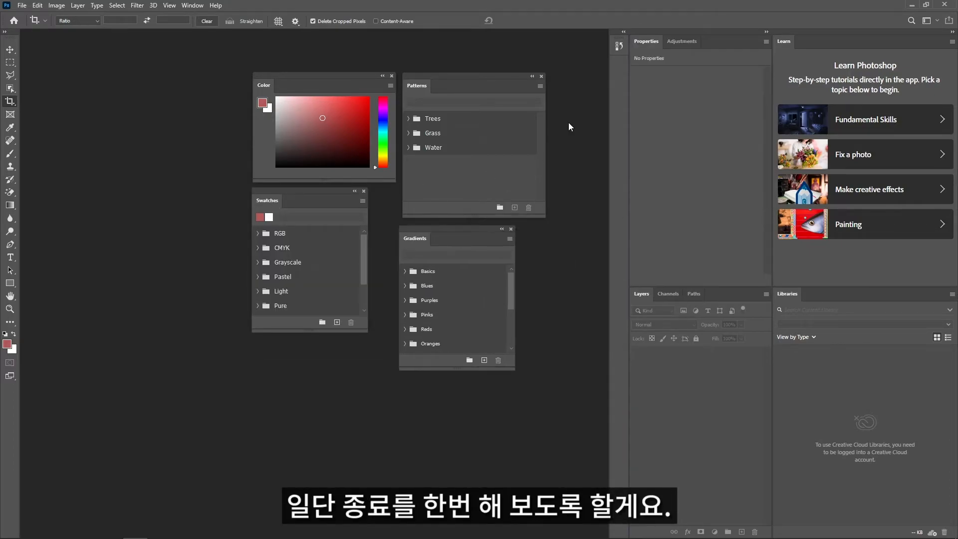
Step: Detach the collapsed History panel and the Properties panel from the dock and close each of them
drag(619, 46, 192, 79)
click(191, 80)
drag(646, 44, 81, 102)
click(203, 90)
Step: Close the floating Color, Patterns and Gradients panels
click(392, 76)
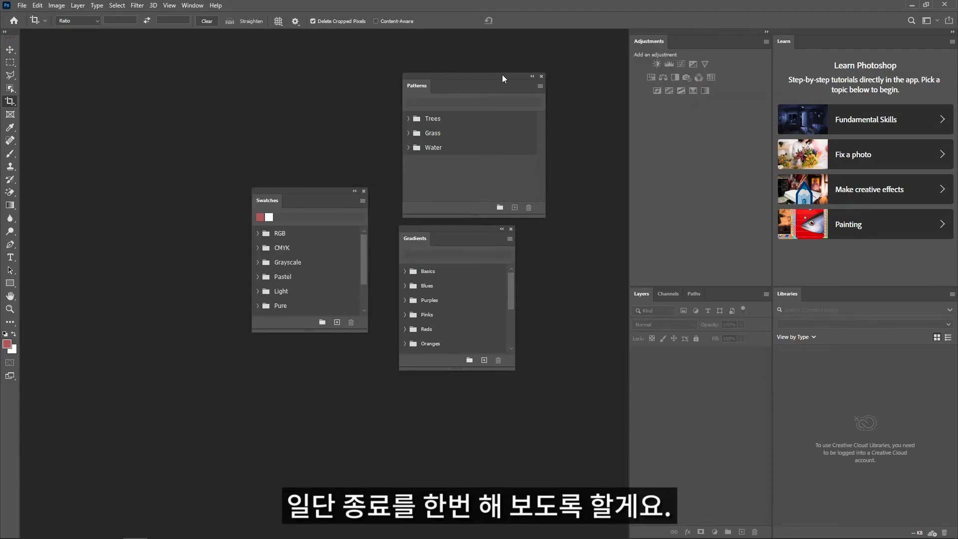
click(541, 76)
click(510, 229)
Step: Detach the remaining docked panels, including Adjustments, Learn, Layers, Channels, Paths and Libraries, so they all float in the workspace
drag(649, 41, 471, 80)
drag(783, 42, 441, 170)
drag(732, 41, 640, 202)
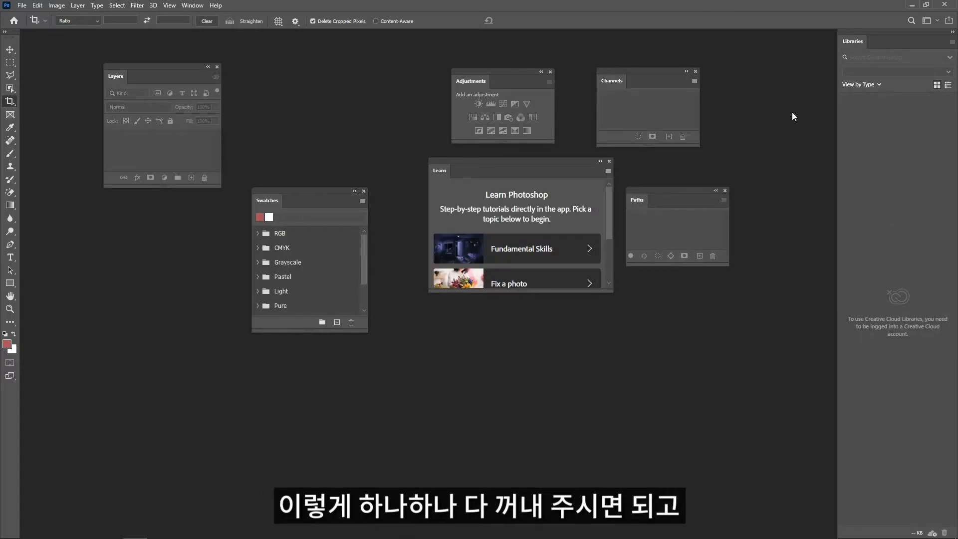
drag(852, 41, 777, 68)
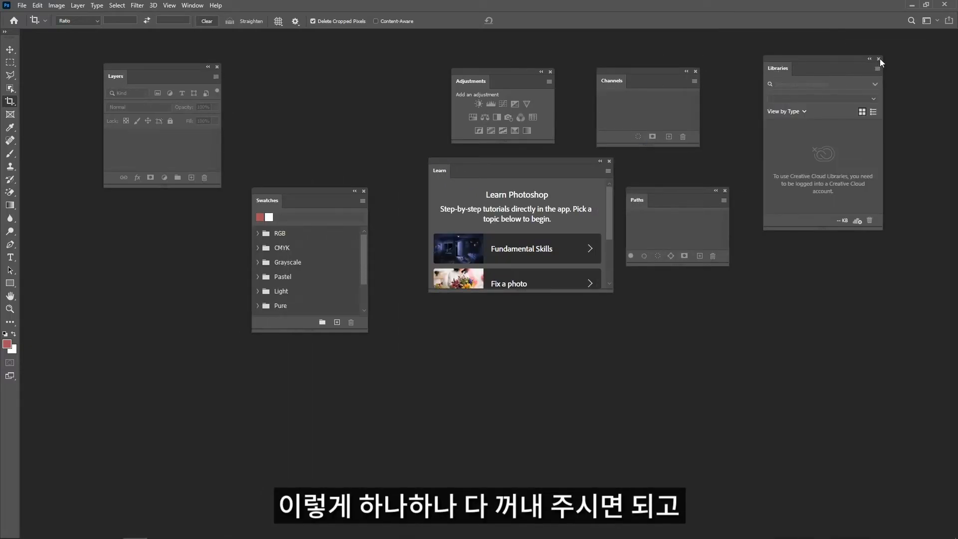
Step: Close the floating Libraries, Paths, Channels, Learn, Adjustments, Swatches and Layers panels to leave the workspace empty
click(879, 59)
click(725, 190)
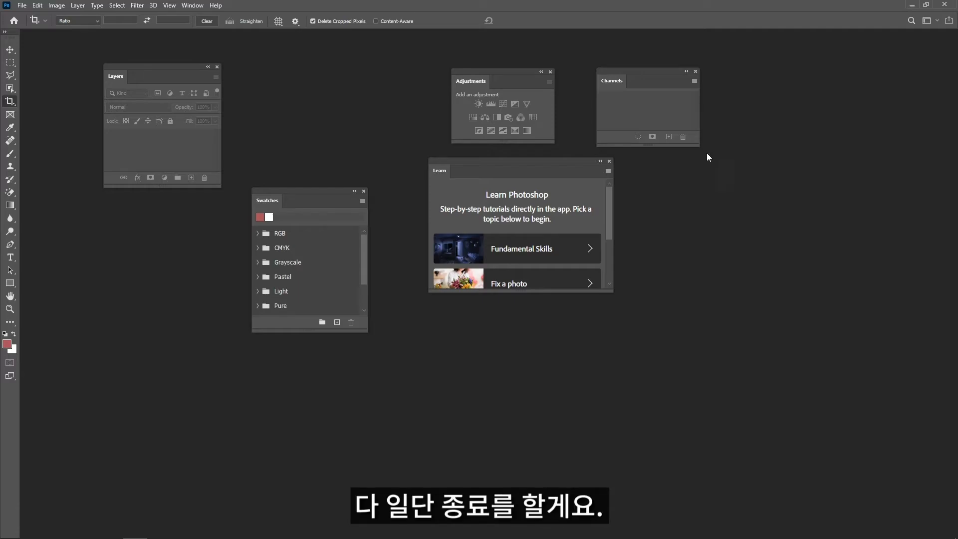
click(694, 72)
click(608, 161)
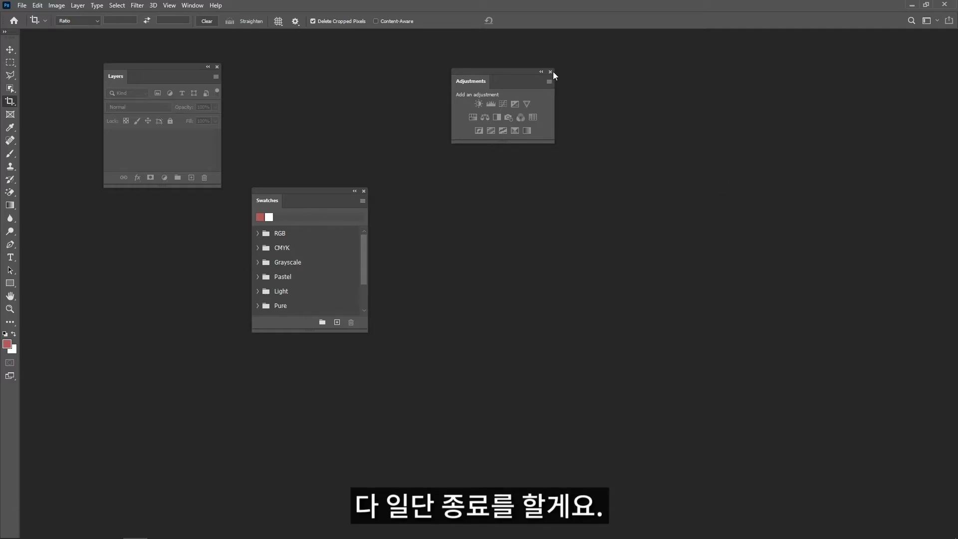
click(550, 71)
click(363, 191)
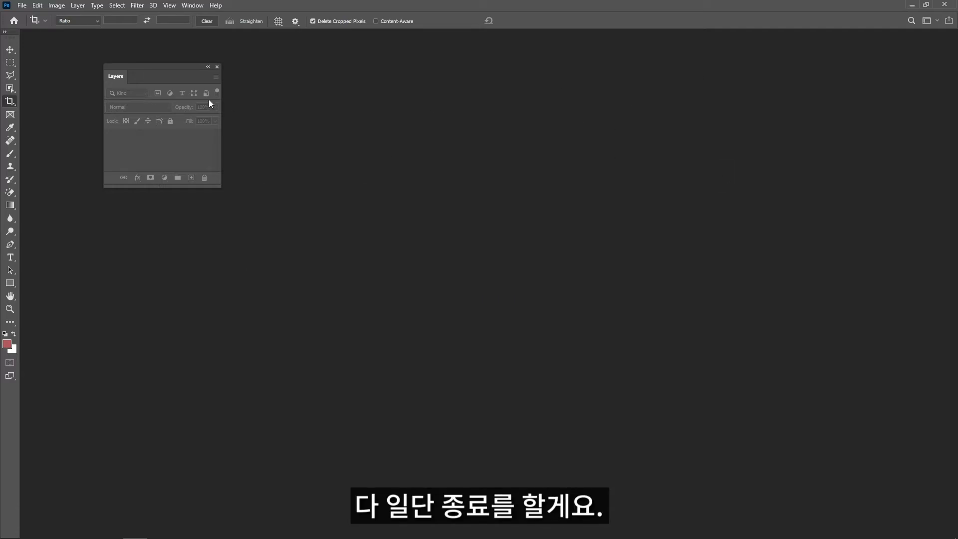
click(217, 67)
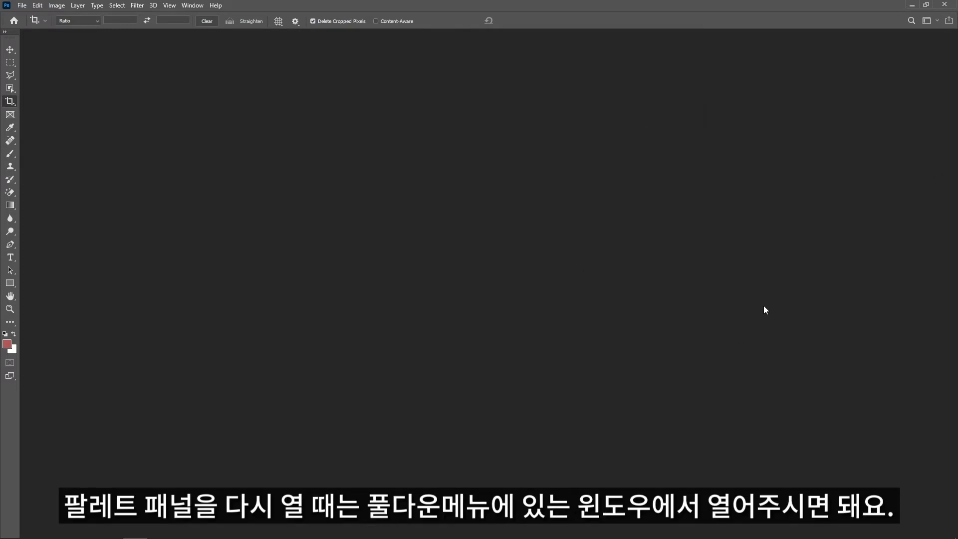
Step: Reopen the Color and History panels and place them floating with History just below Color
click(197, 4)
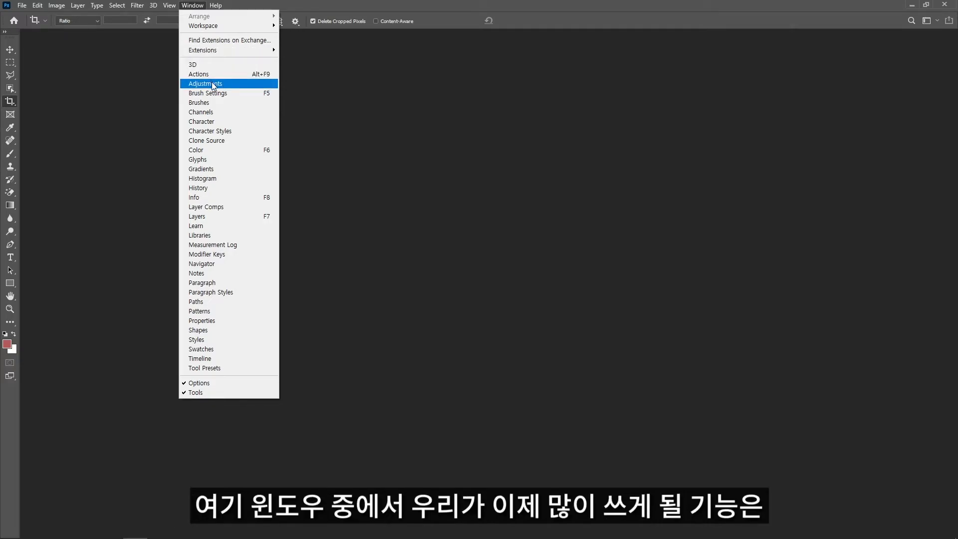
click(233, 153)
drag(361, 70, 452, 65)
click(193, 6)
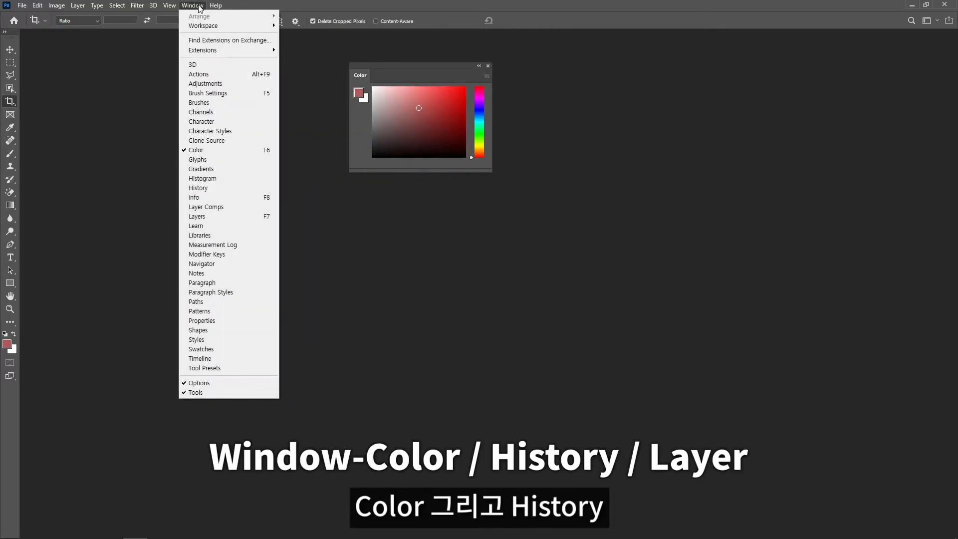
click(226, 187)
drag(218, 90, 378, 193)
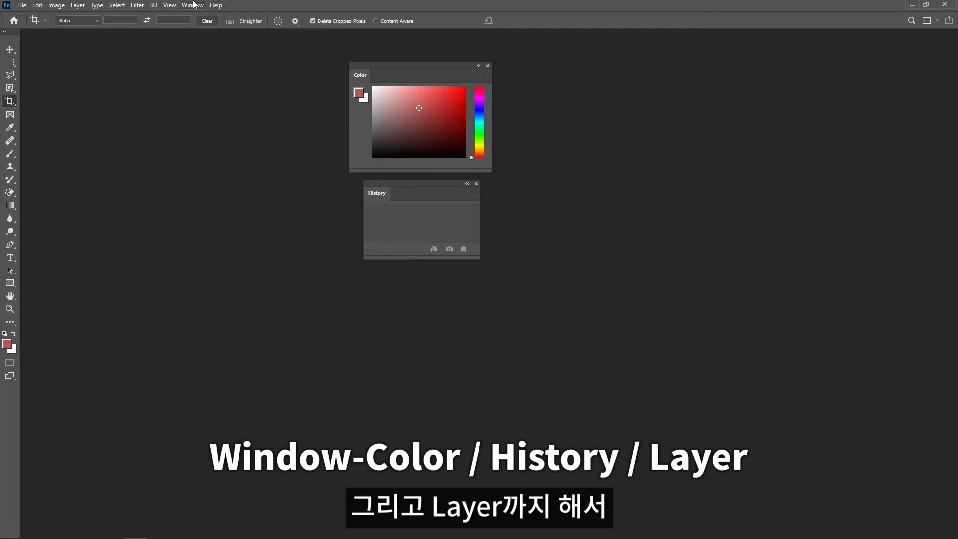
Step: Reopen the Layers panel, place it below History, and move the Color panel slightly up
click(193, 5)
click(229, 216)
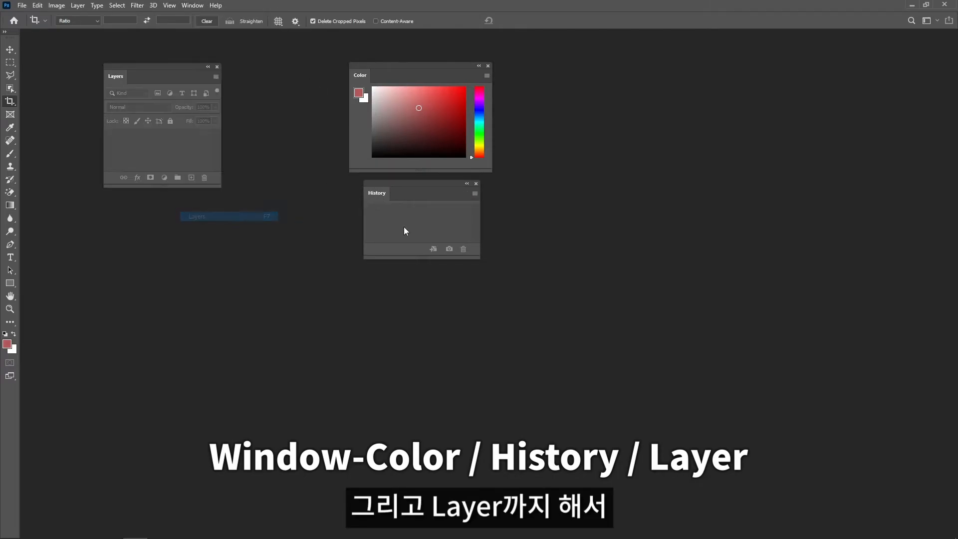
drag(169, 65, 432, 302)
mouse_move(385, 73)
mouse_down()
mouse_move(397, 56)
mouse_move(384, 56)
mouse_up()
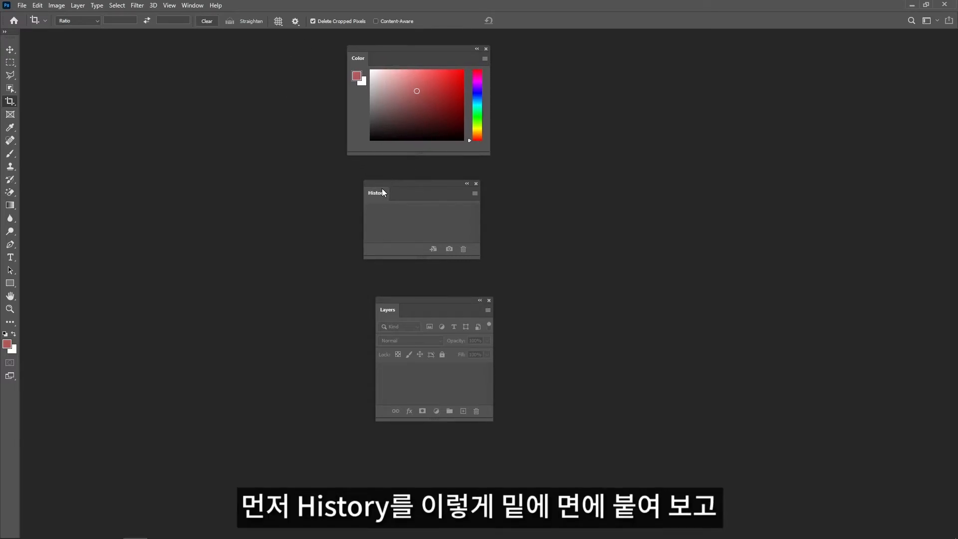
Step: Attach History beneath Color and Layers beneath History, and dock the stack along the right edge of the workspace
drag(390, 185, 358, 155)
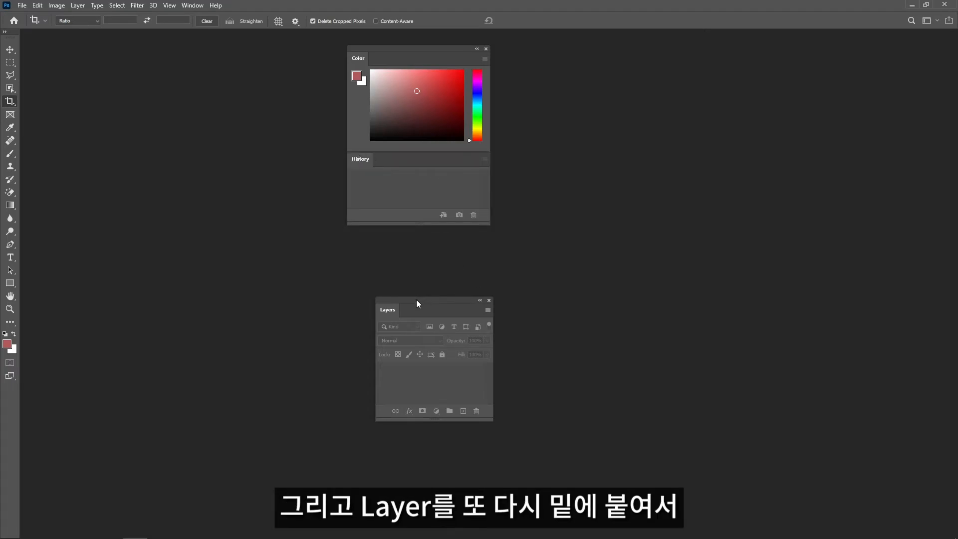
drag(416, 300, 372, 225)
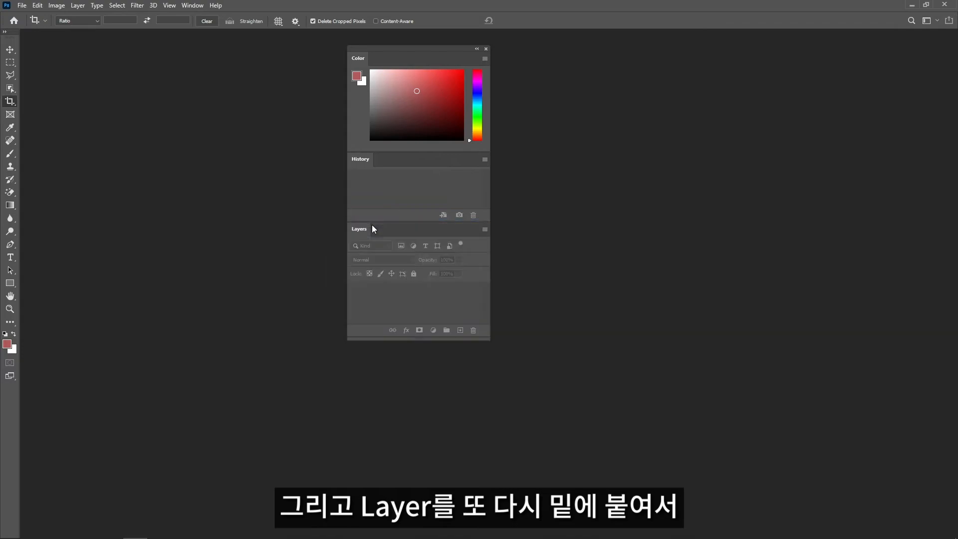
drag(436, 49, 955, 92)
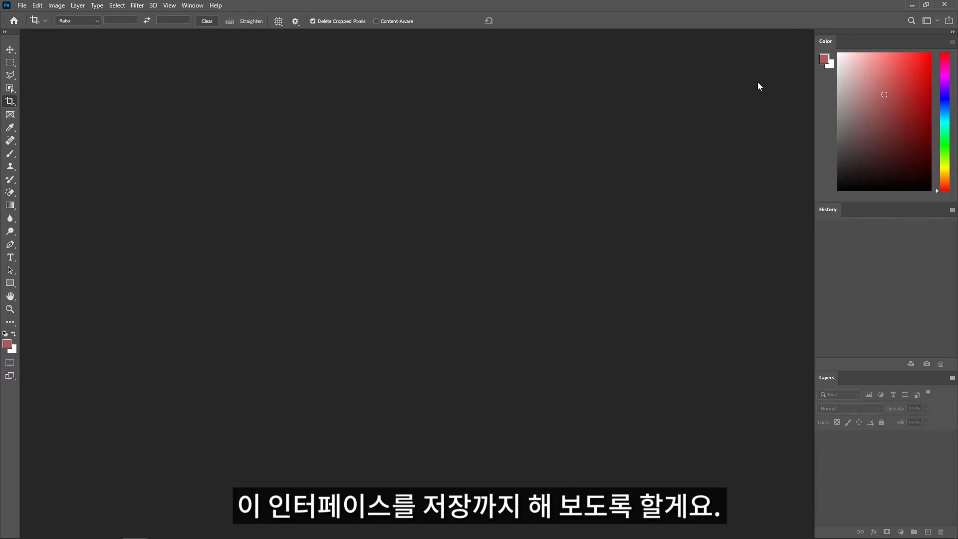
Step: Save the current panel layout as a new workspace named "인터페이스 설정하기"
click(192, 5)
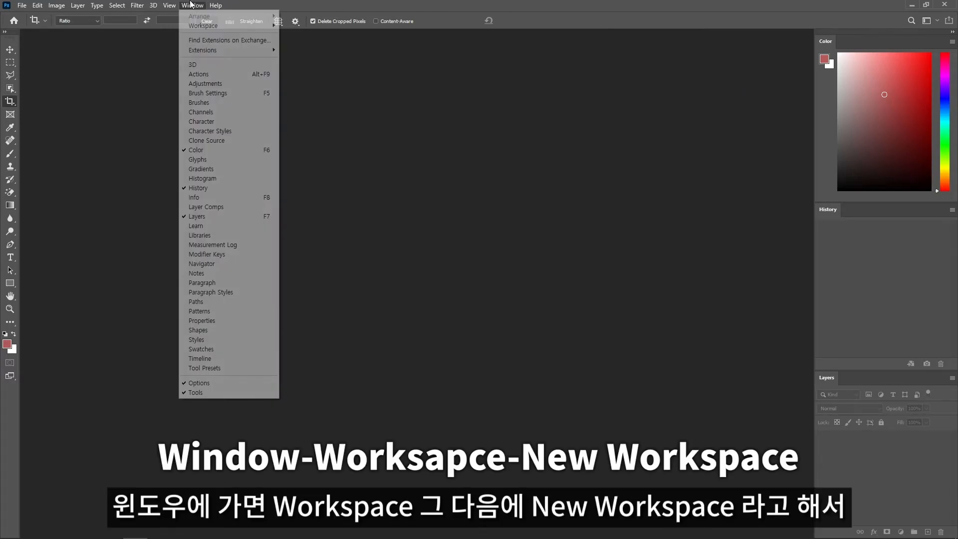
mouse_move(195, 27)
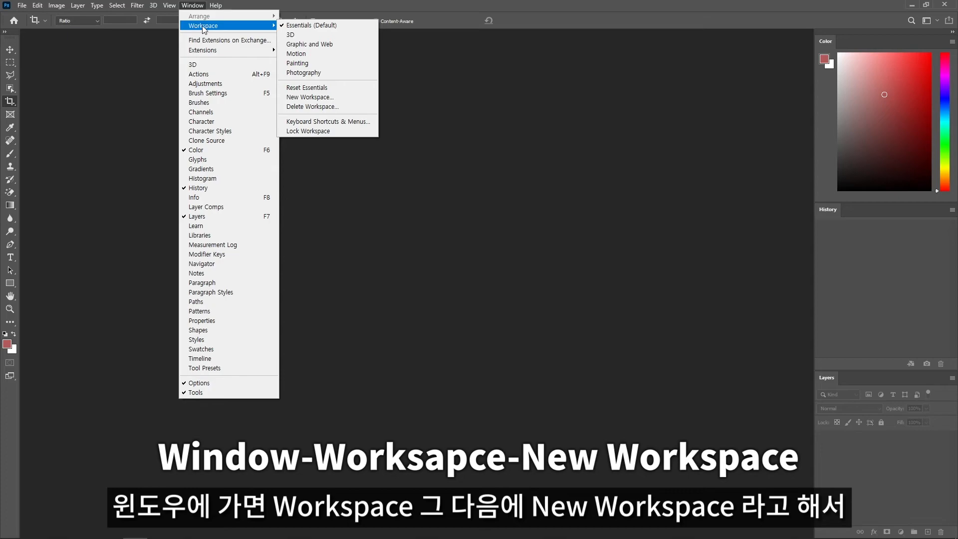
click(309, 97)
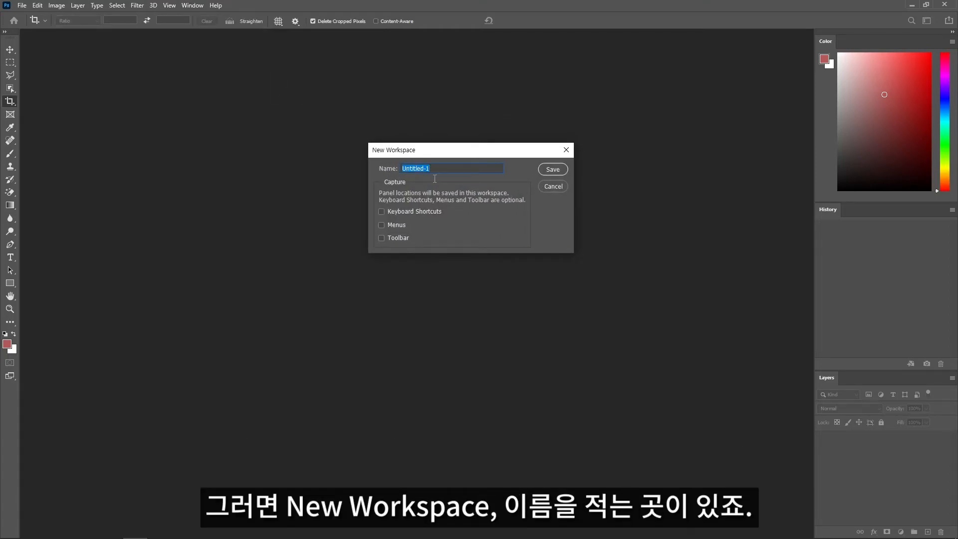
text(인터페이스 설정하기)
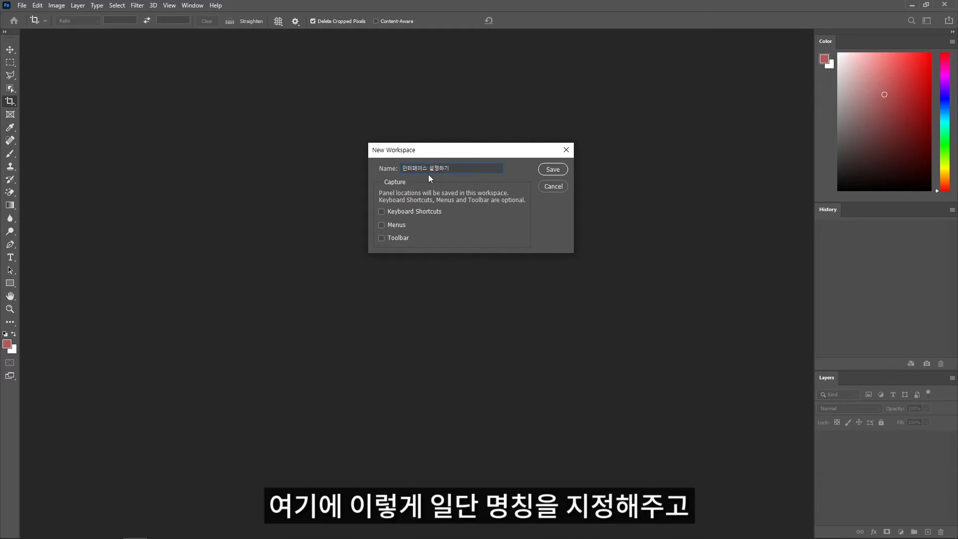
drag(454, 172, 408, 172)
click(551, 170)
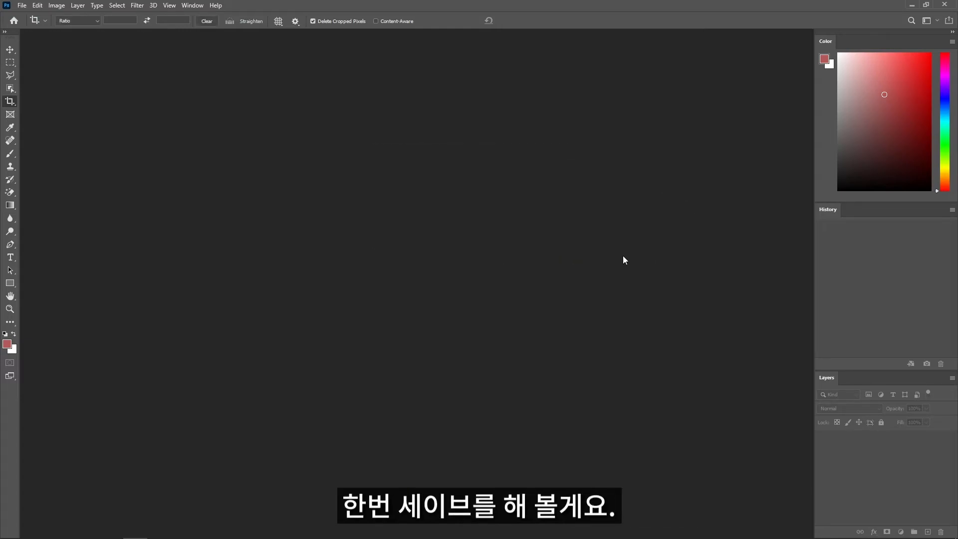
Step: Check the list of available workspaces for the saved one, both in the main menu and in the workspace switcher
click(186, 5)
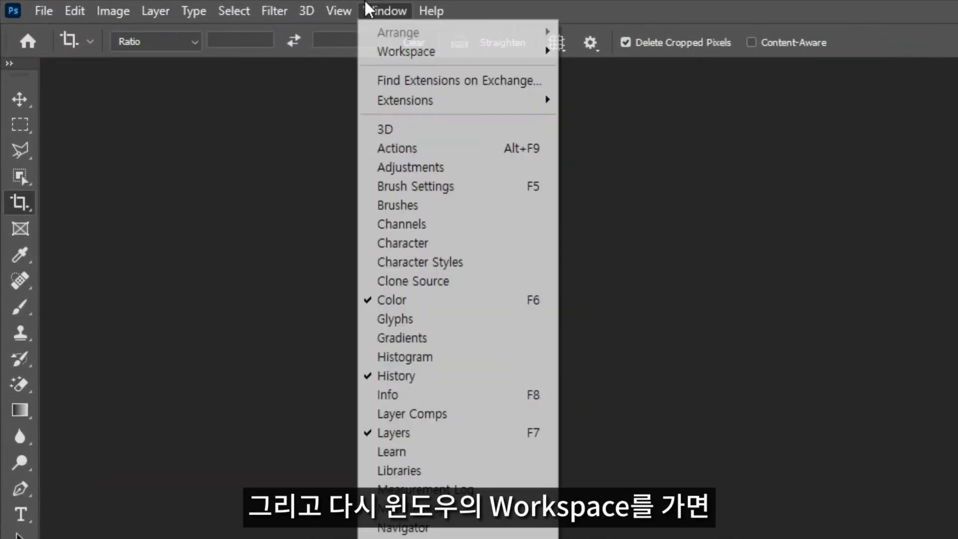
mouse_move(390, 52)
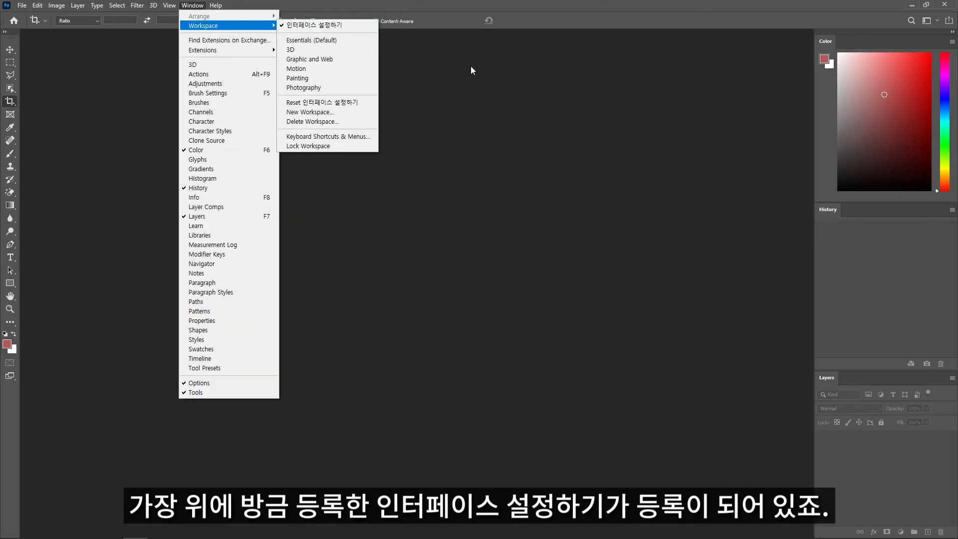
click(470, 66)
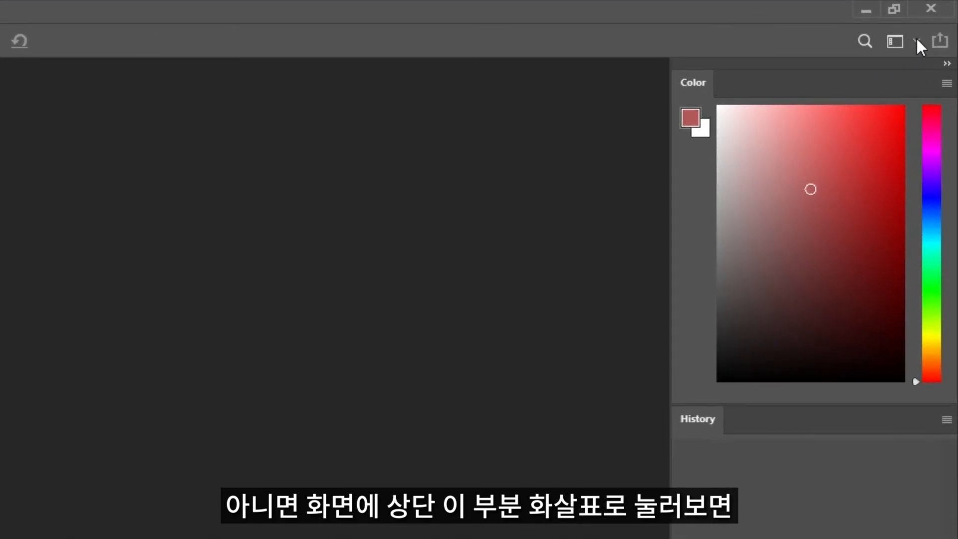
click(916, 40)
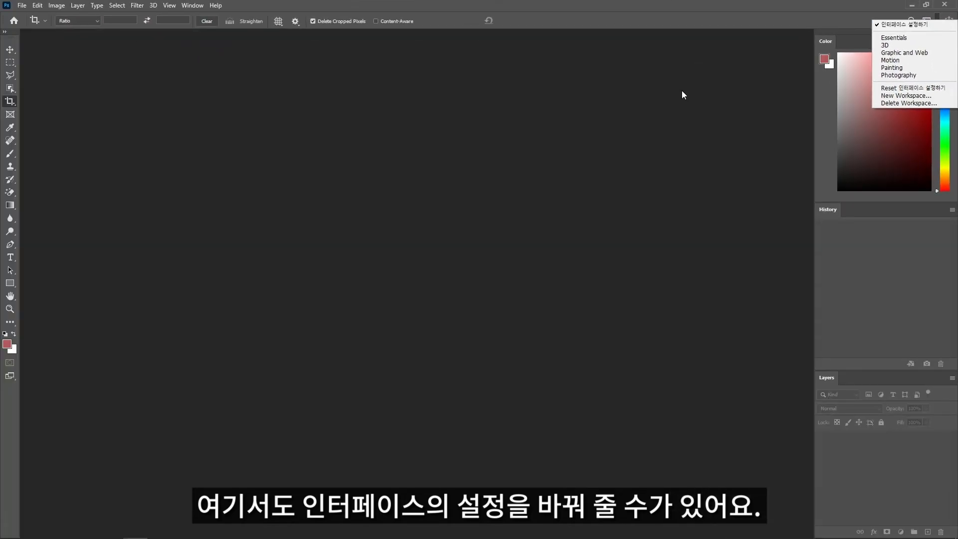
click(682, 91)
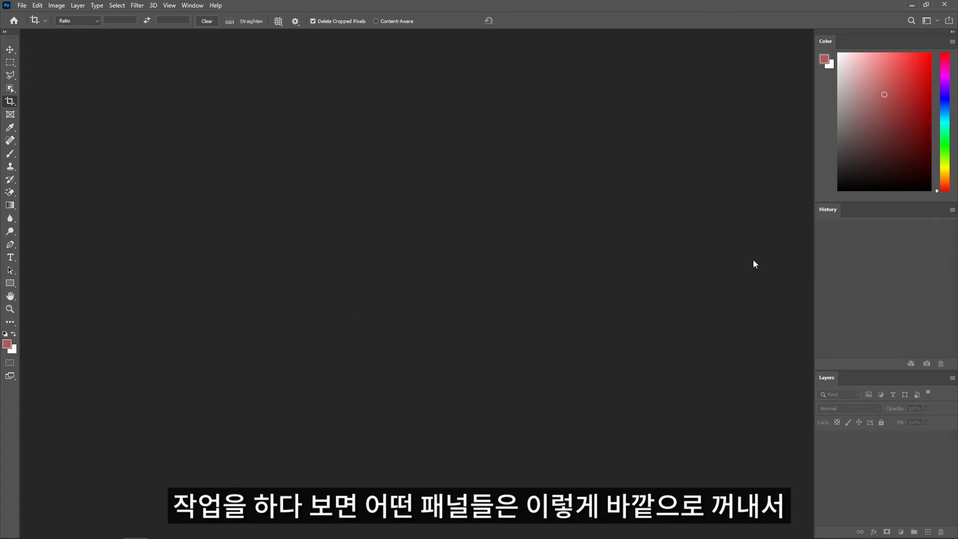
Step: Detach the Color, History and Layers panels from the dock and scatter them across the workspace
drag(825, 43, 550, 103)
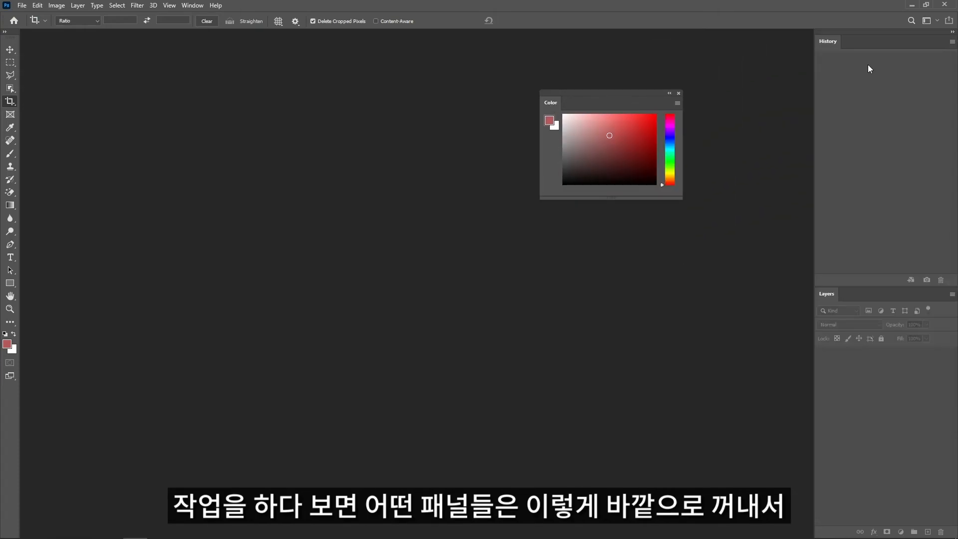
drag(827, 41, 383, 234)
drag(822, 41, 200, 60)
drag(293, 70, 863, 354)
drag(453, 223, 662, 254)
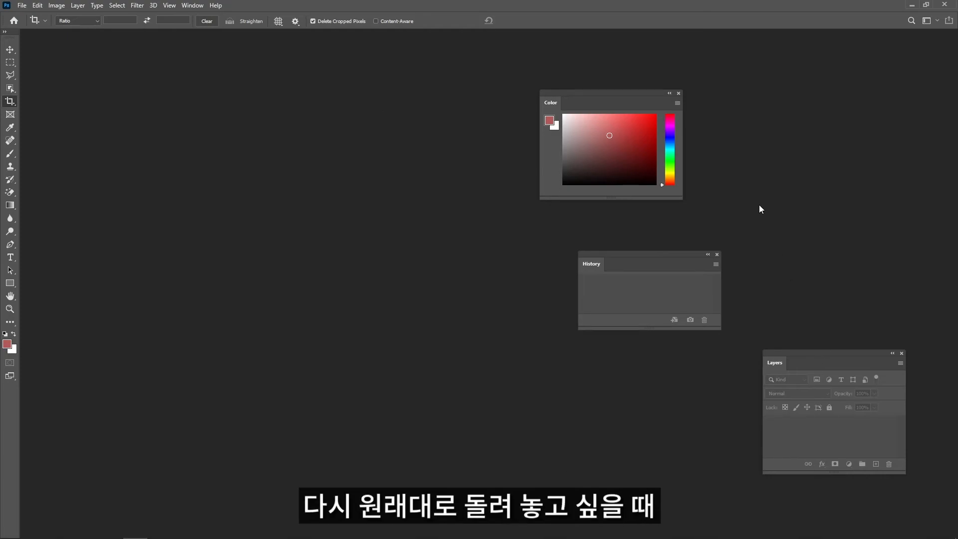
Step: Reset the "인터페이스 설정하기" workspace to its saved panel layout
click(193, 5)
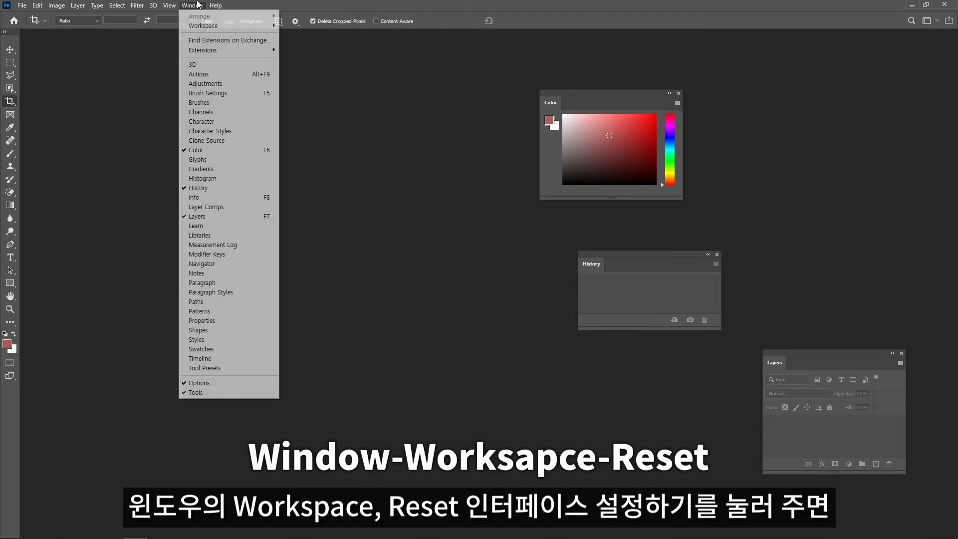
mouse_move(210, 28)
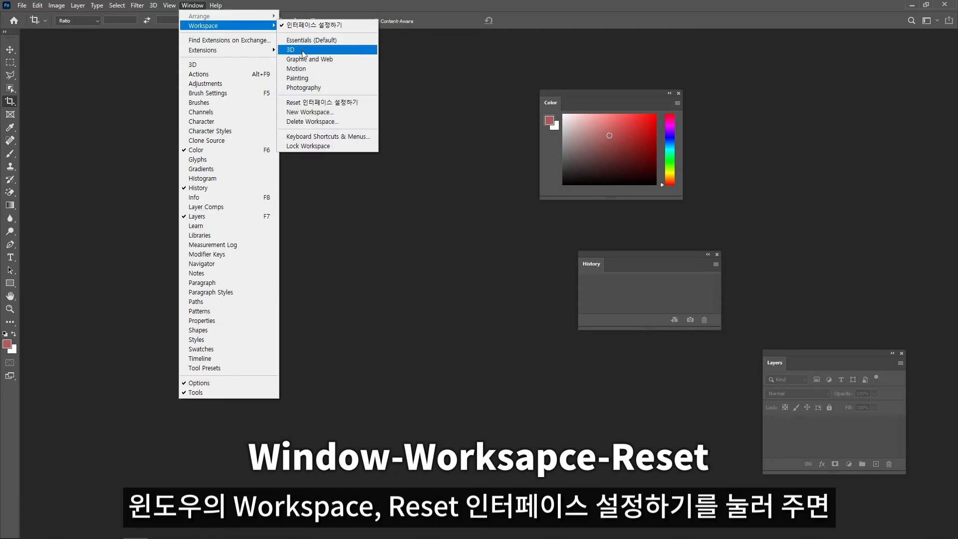
click(300, 104)
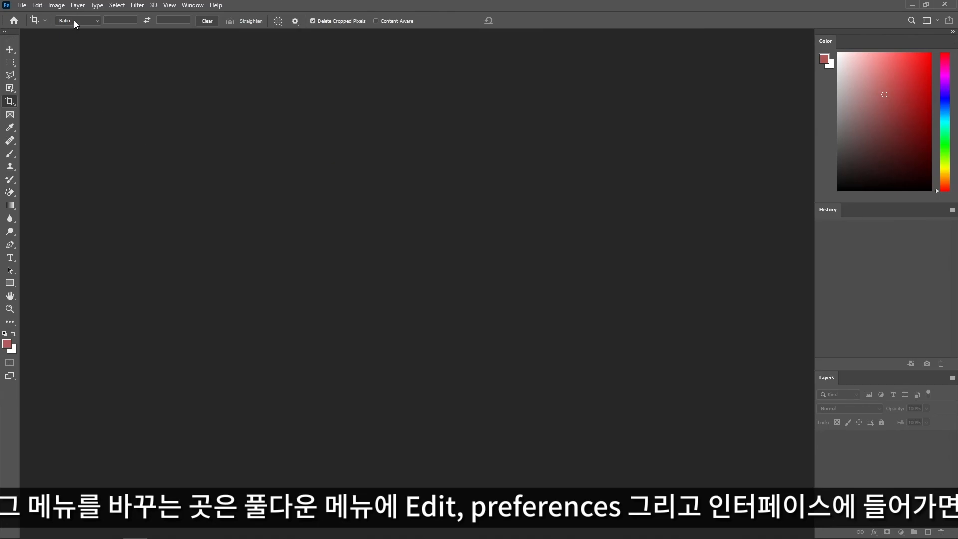
Step: Open the Interface preferences and shift the dialog slightly so it sits clear over the empty workspace
click(37, 5)
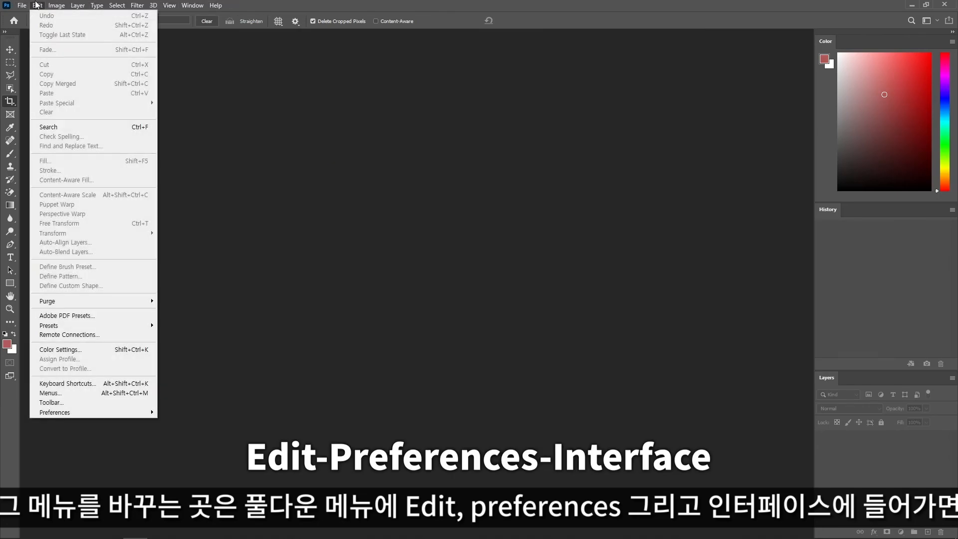
mouse_move(87, 413)
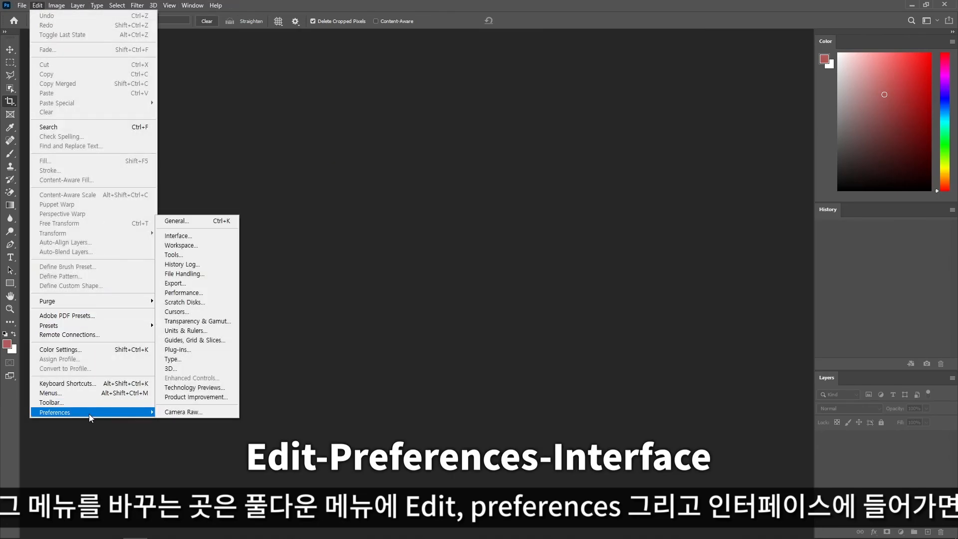
click(195, 237)
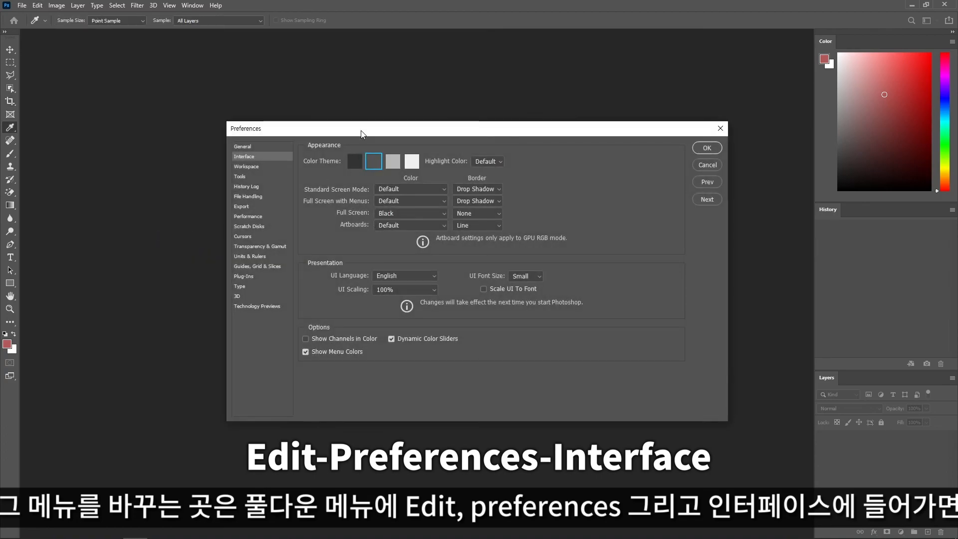
drag(360, 130, 366, 127)
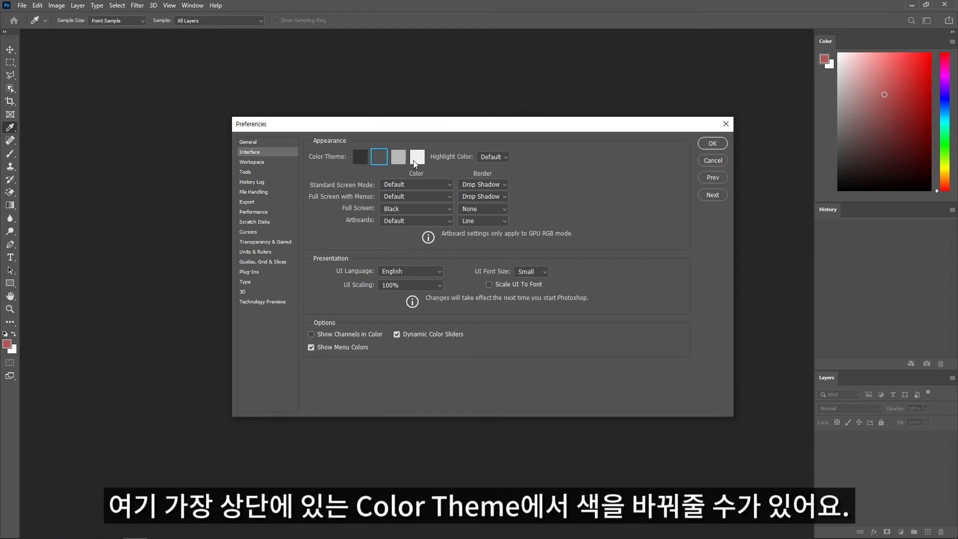
Step: Try out all four color themes for the interface in order, from the darkest gray to the lightest
click(359, 156)
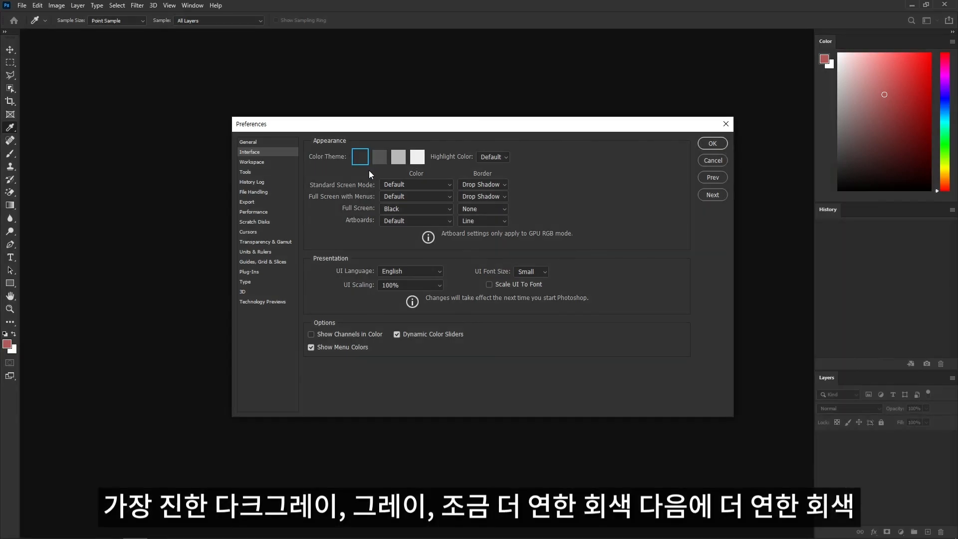
click(380, 158)
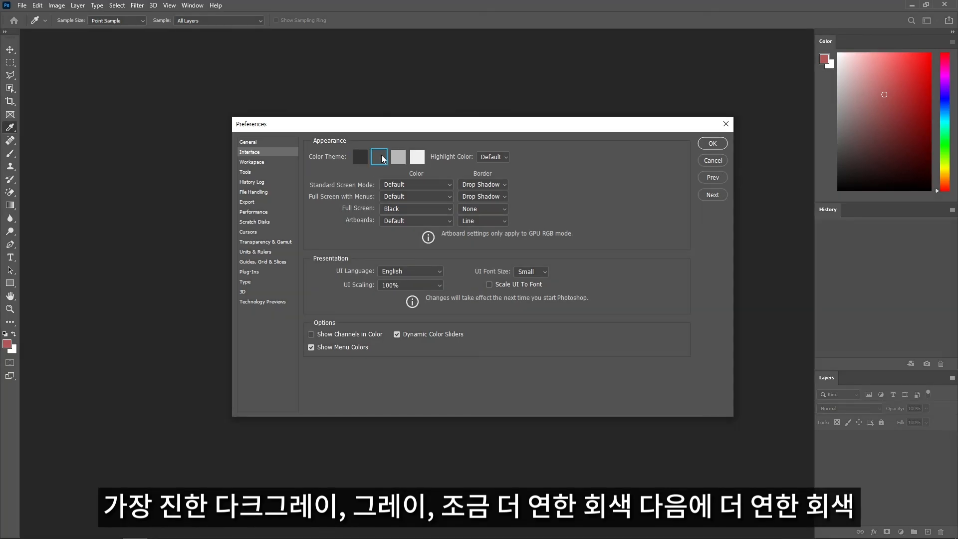
click(398, 157)
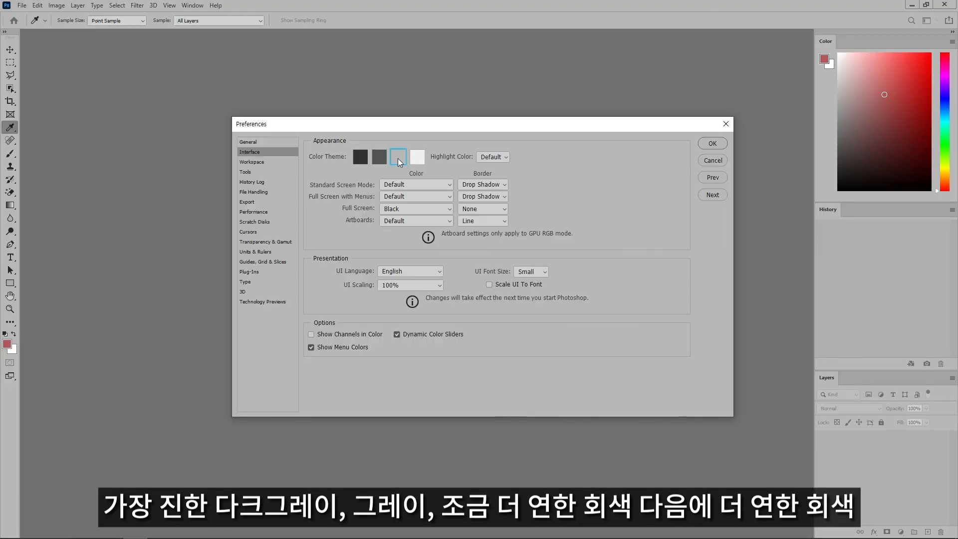
click(420, 158)
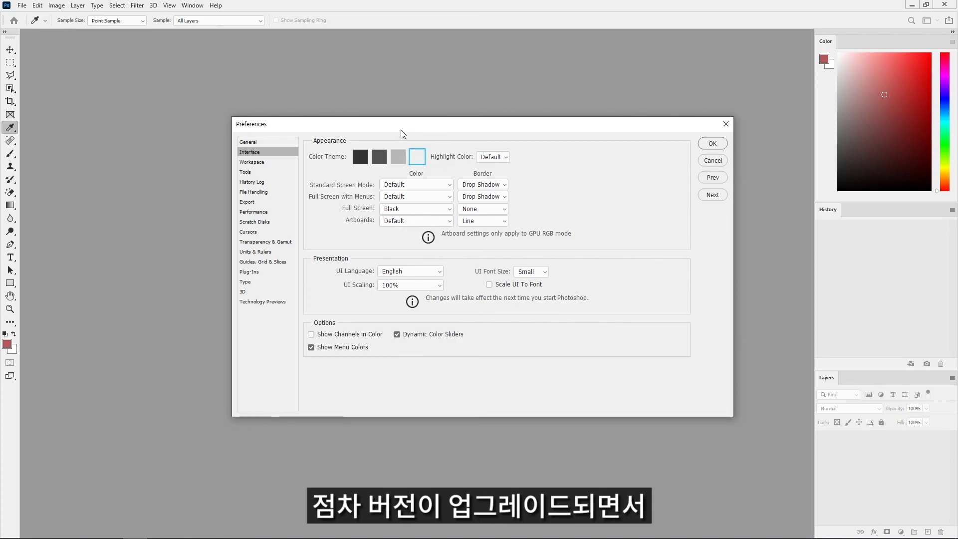
Step: Compare the two darkest color themes again and set the interface to the second-darkest gray
click(379, 158)
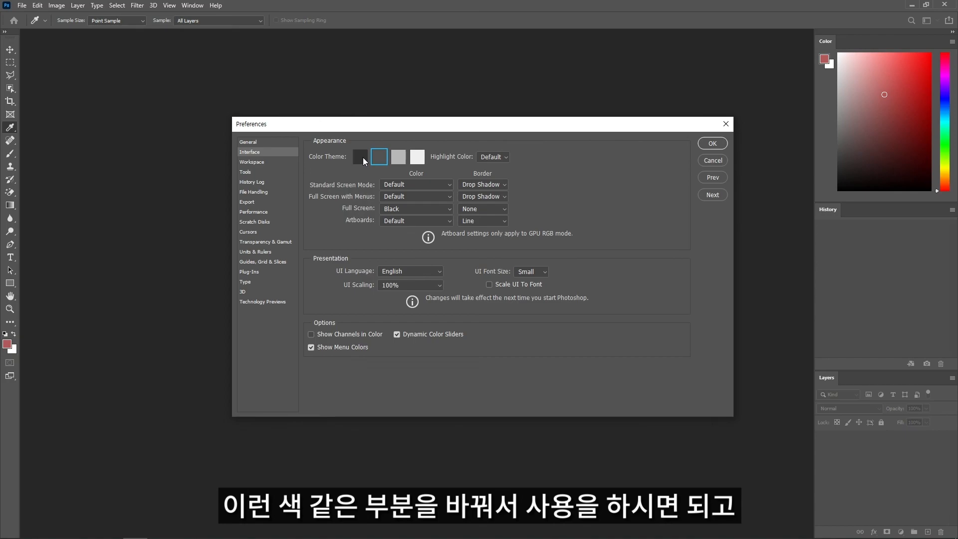
click(362, 157)
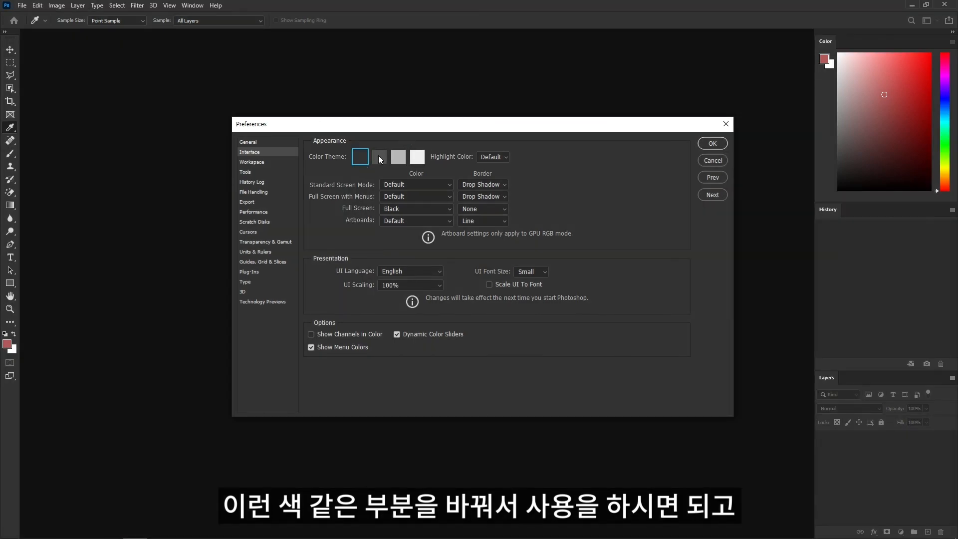
click(378, 158)
drag(465, 124, 443, 122)
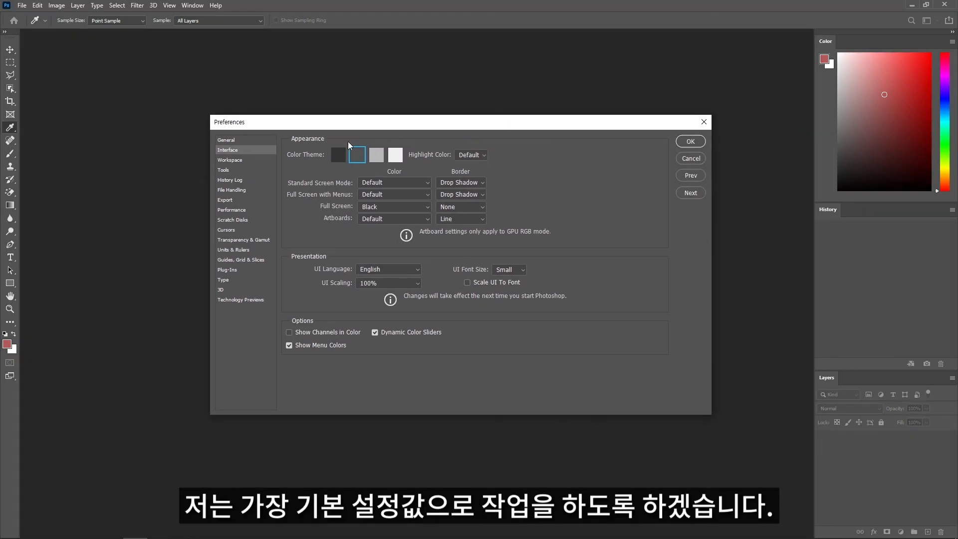